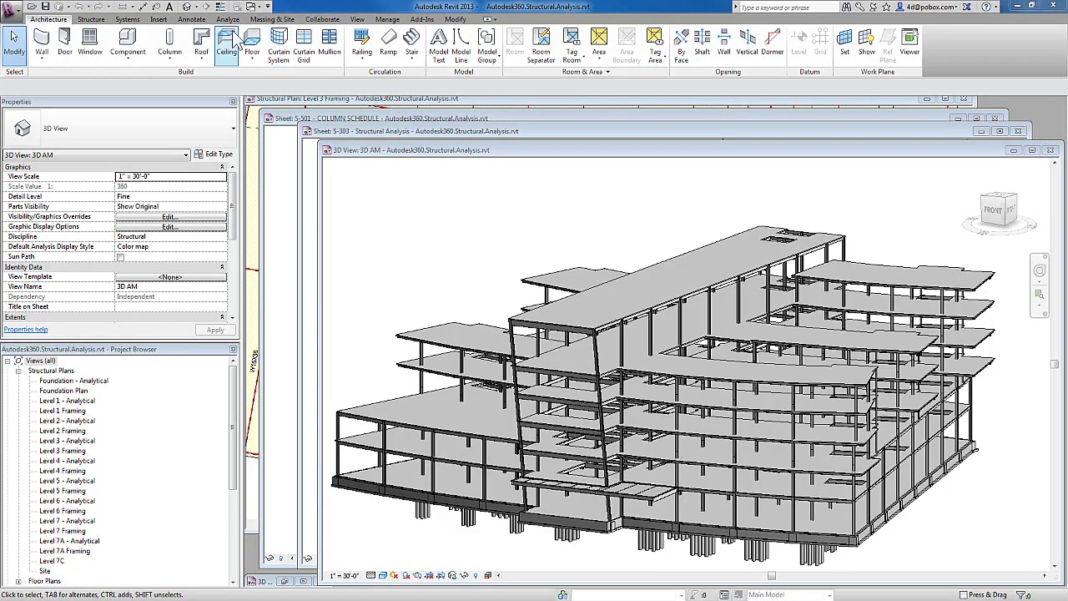
Bring up the structural analysis tools and the Analyze in Cloud command.
left_click(193, 19)
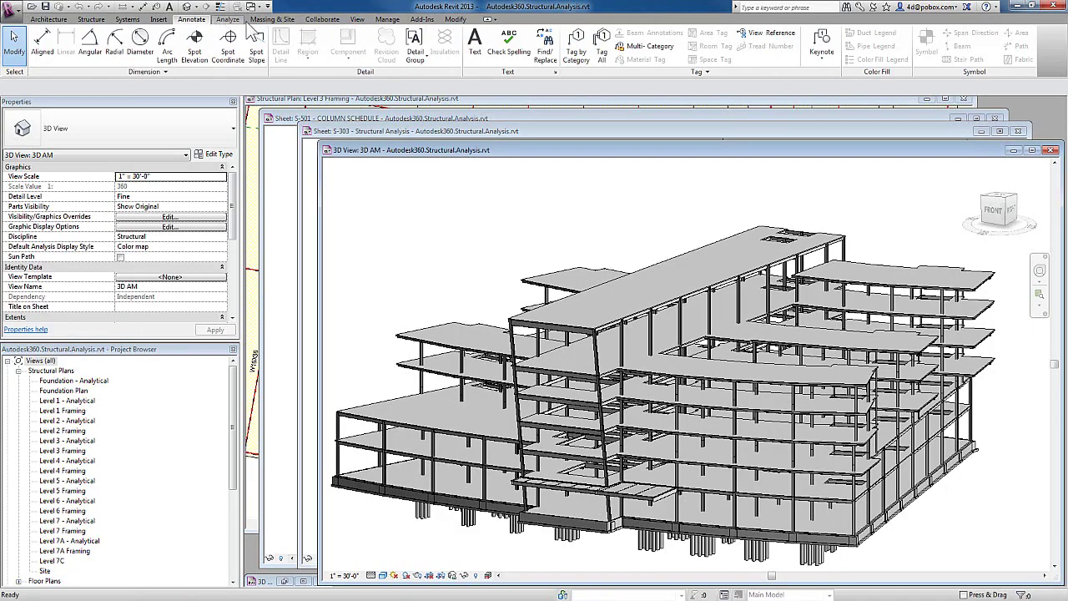
left_click(228, 19)
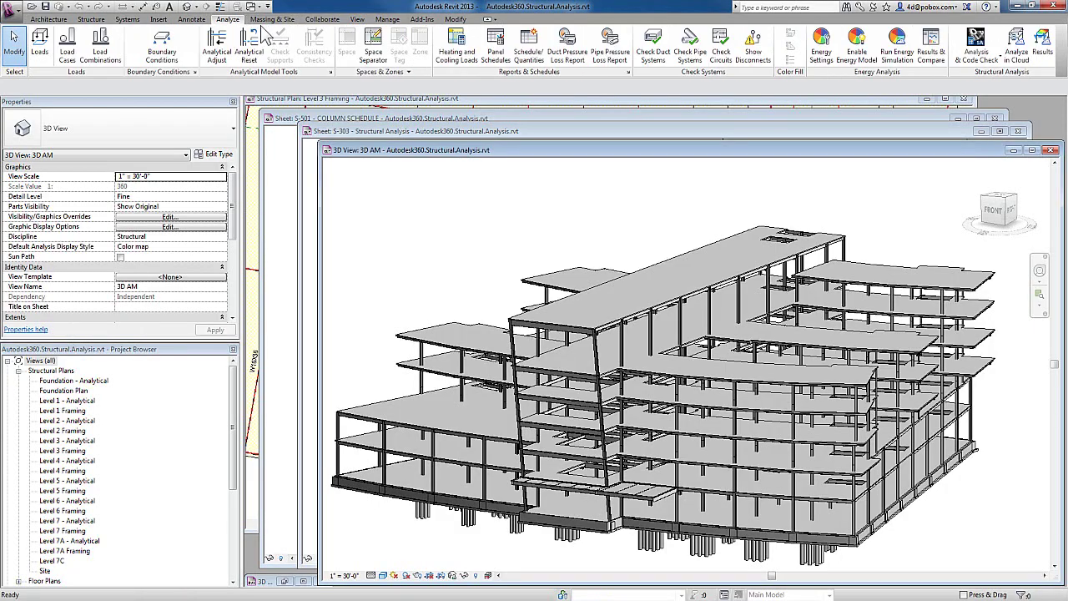
left_click(1016, 54)
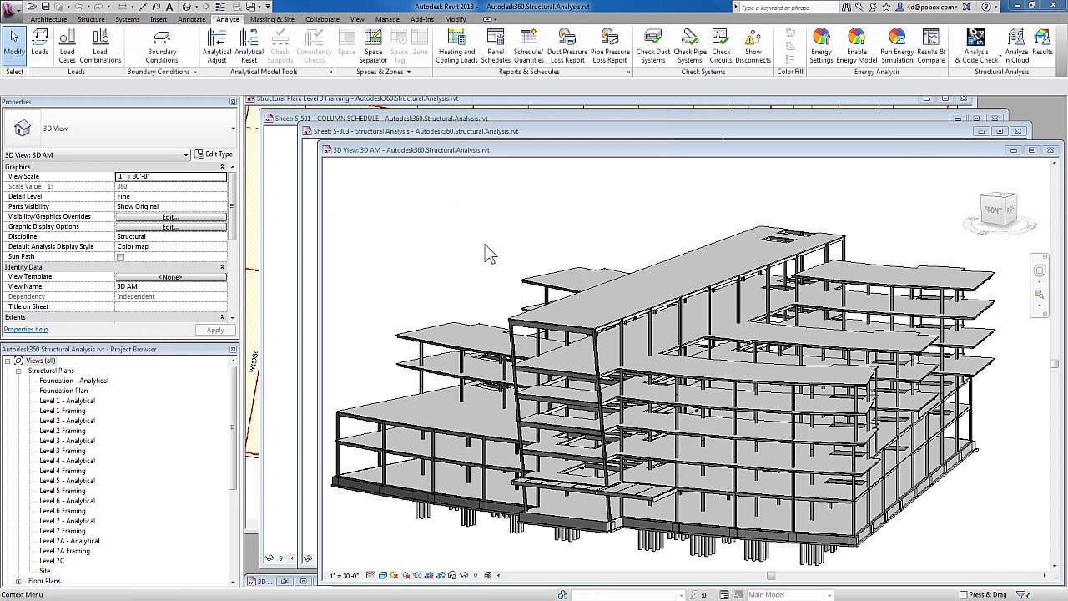
Review the S-501 sheet, Level 3 Framing plan and S-303 sheet, then return to the 3D Analytical Model view.
left_click(363, 121)
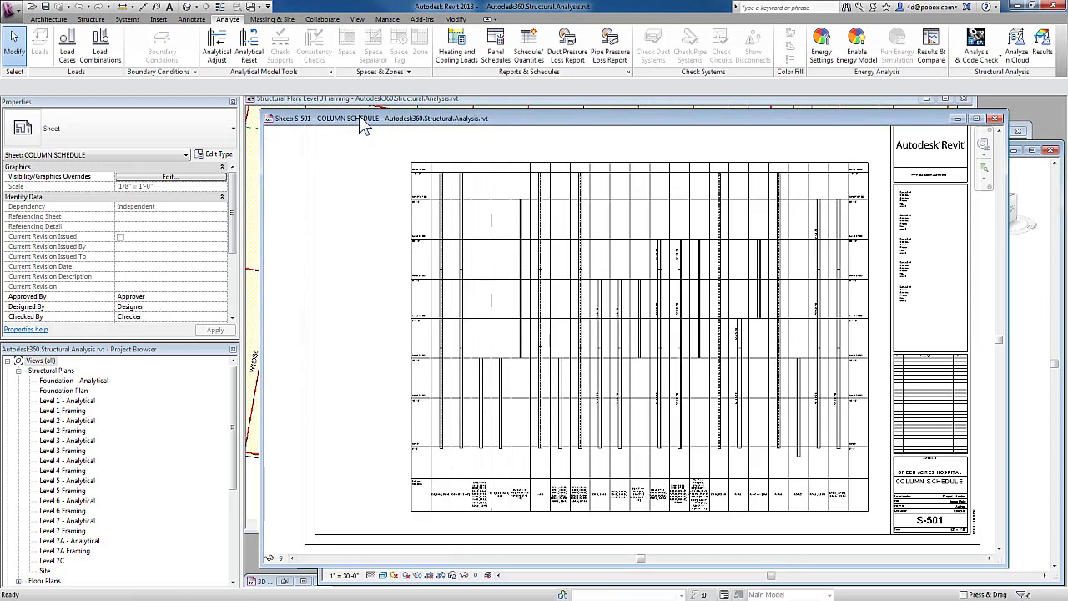
left_click(253, 158)
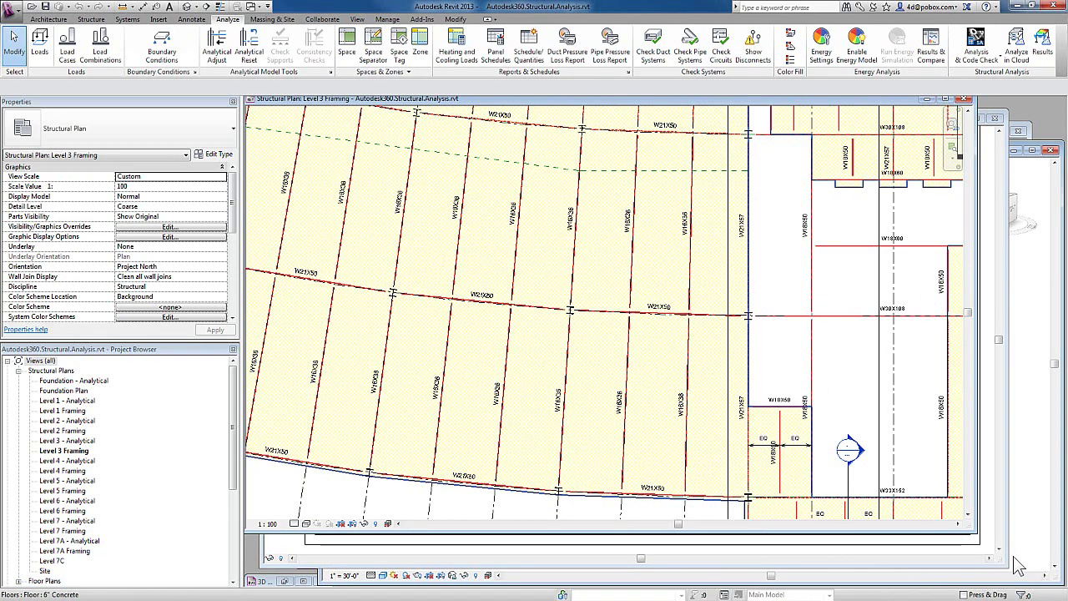
left_click(1029, 122)
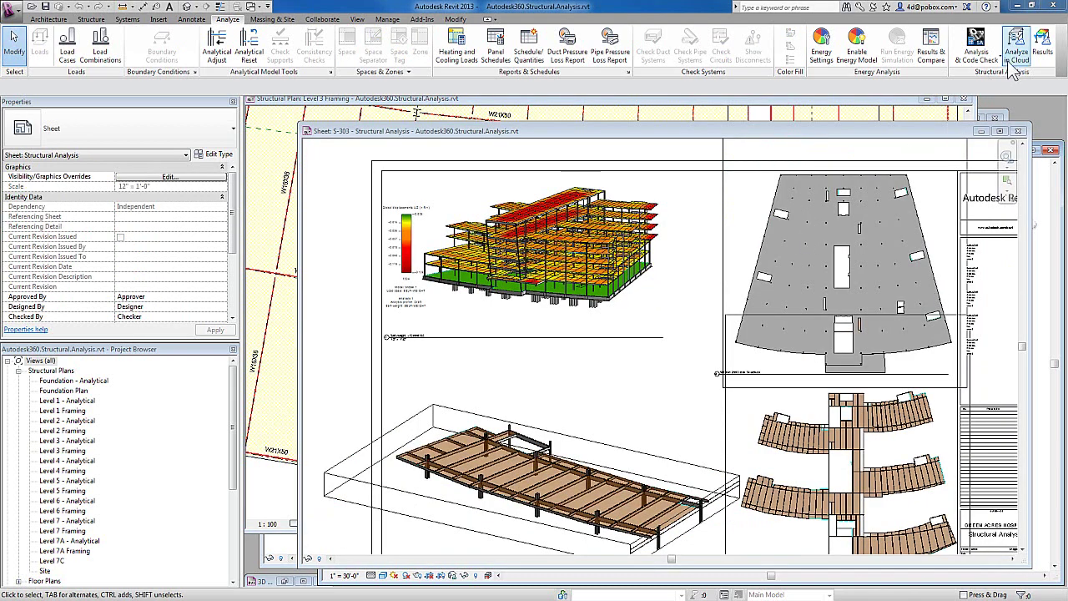
left_click(1040, 175)
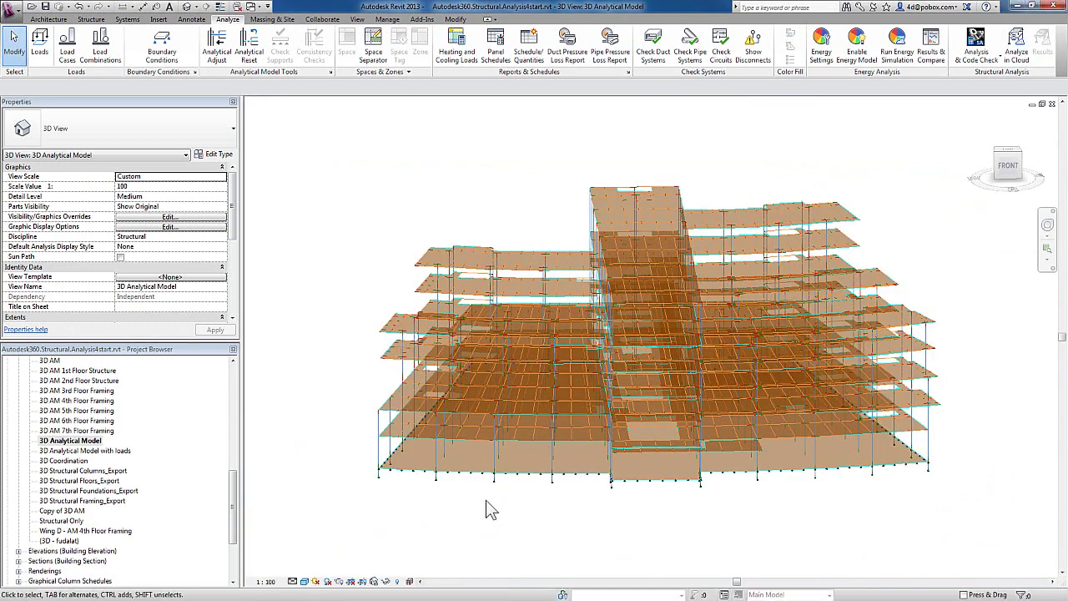
left_click_drag(491, 510, 353, 234)
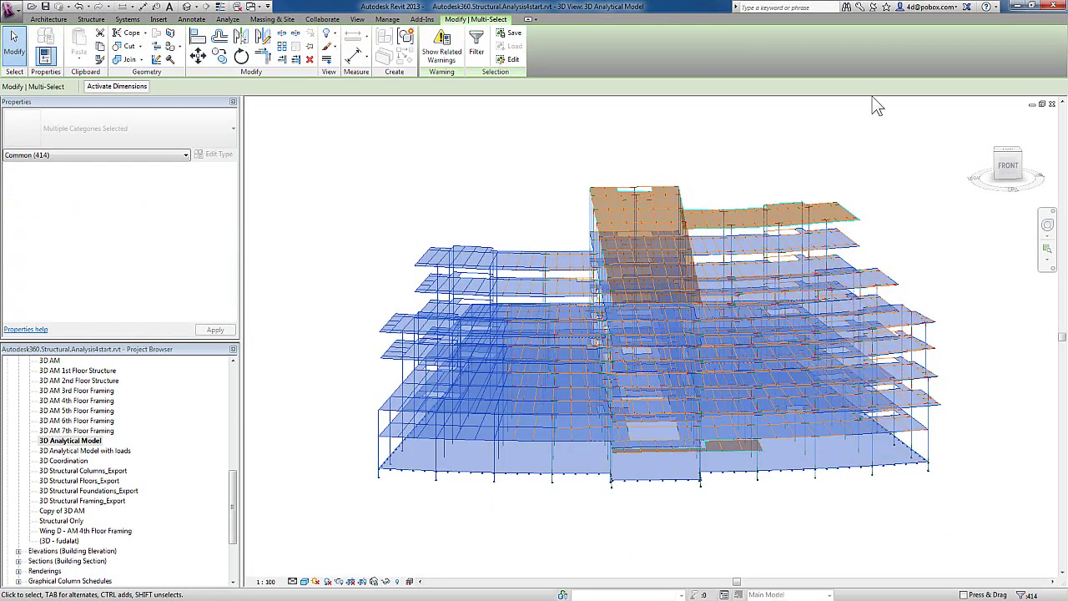
left_click(228, 18)
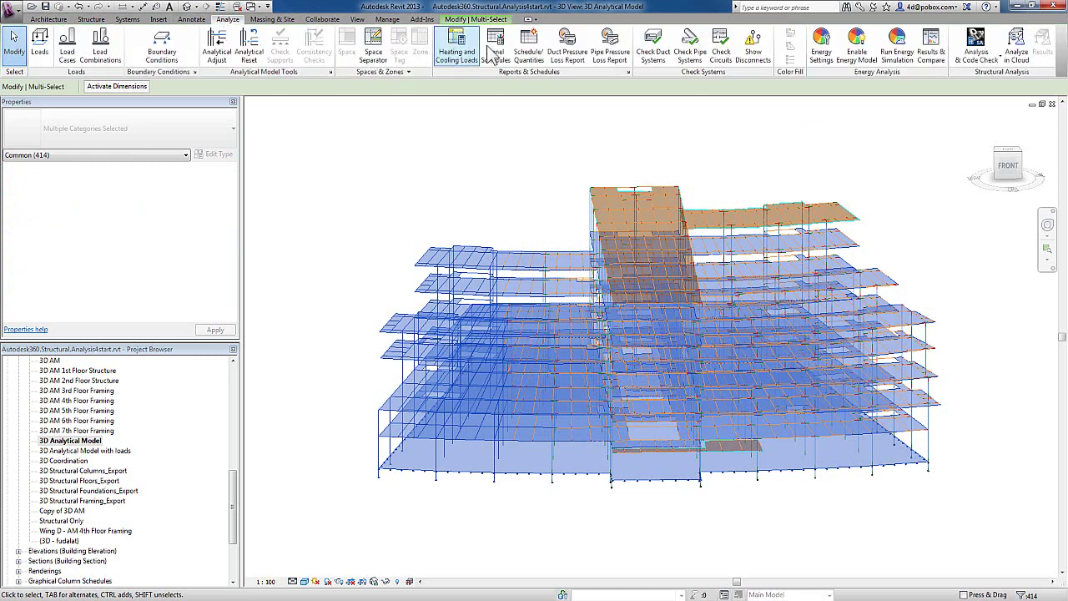
left_click(1017, 48)
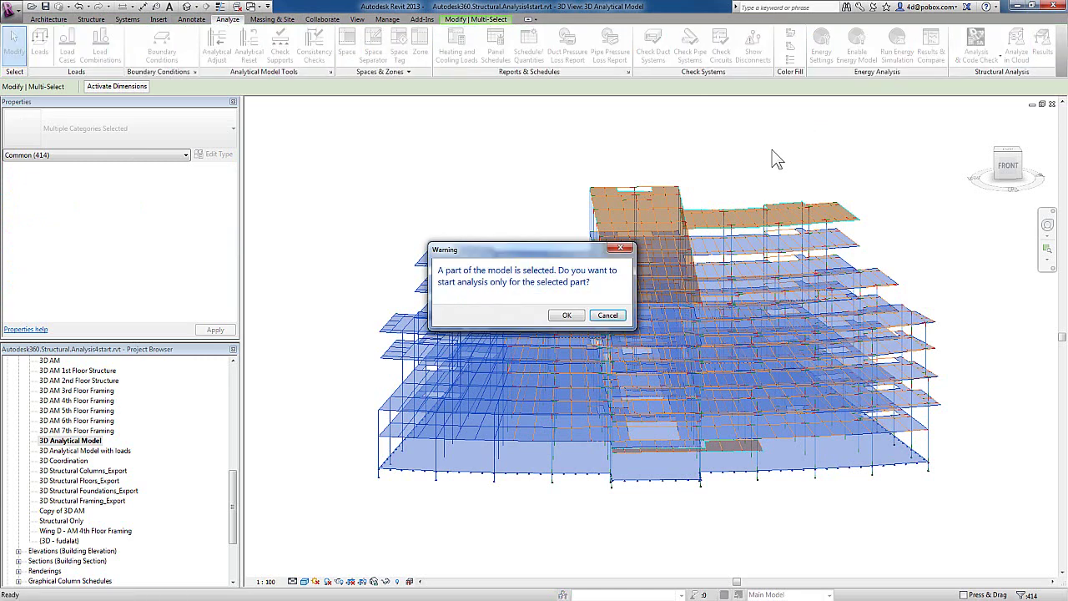
left_click(565, 314)
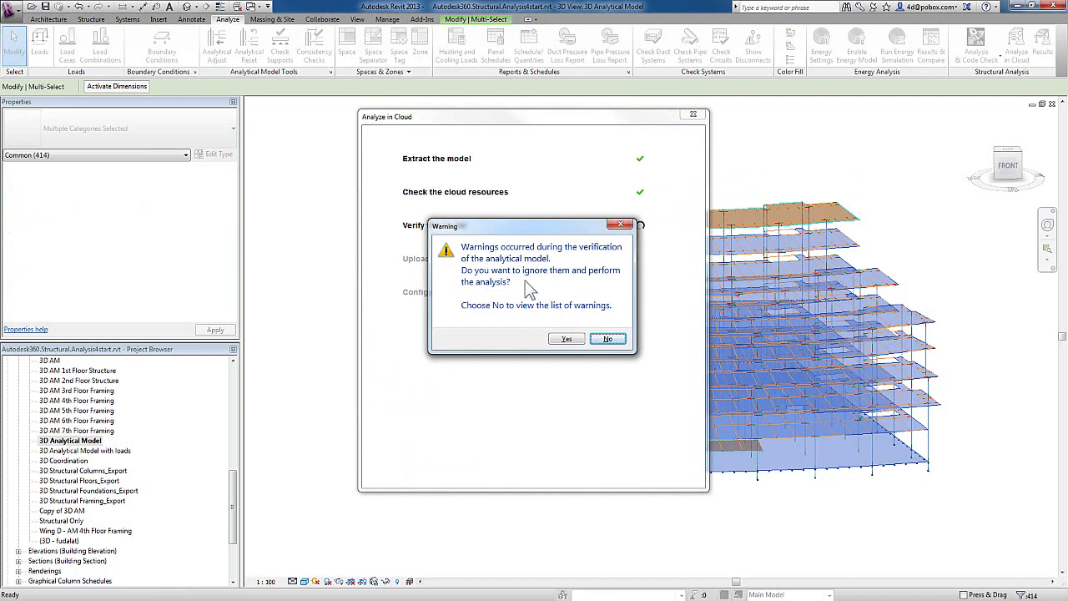
left_click(607, 338)
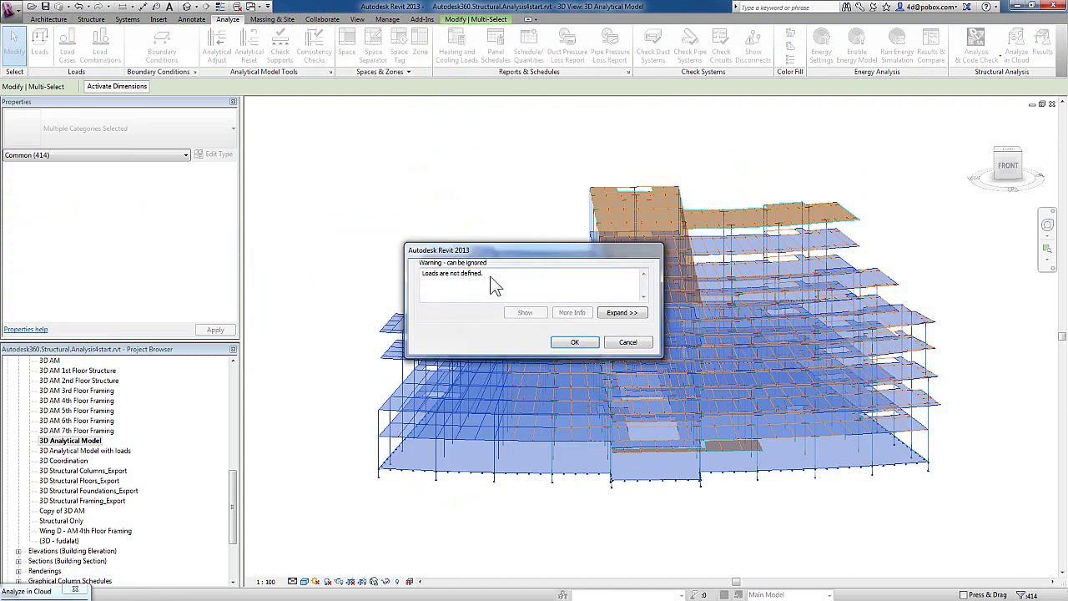
left_click_drag(491, 277, 409, 276)
left_click(575, 342)
left_click(400, 210)
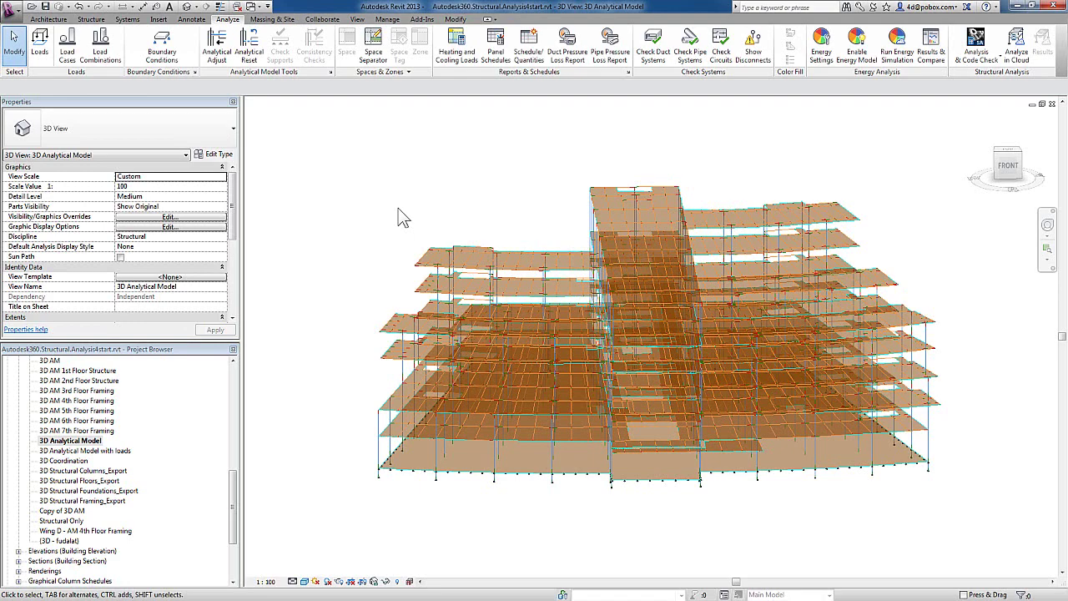
Turn on Structural Loads under Analytical Model Categories in Visibility/Graphics Overrides.
left_click(207, 218)
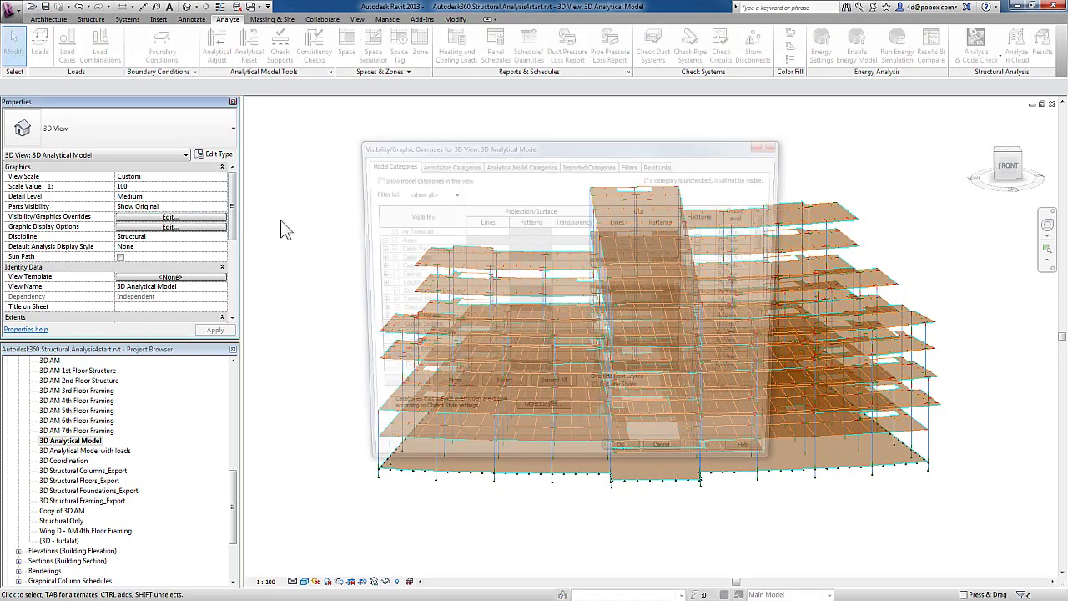
left_click(516, 164)
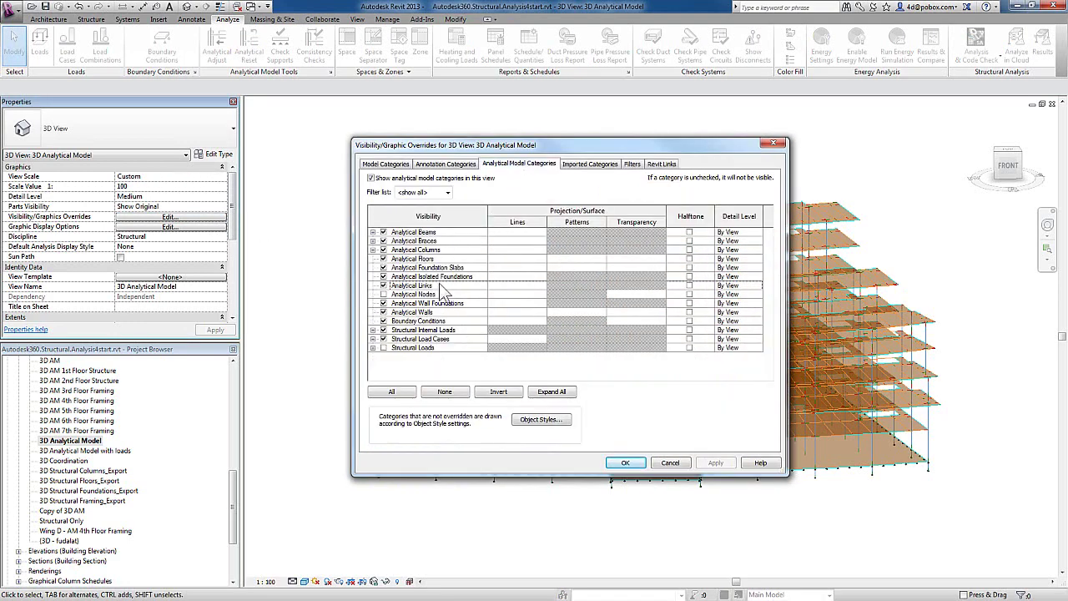
left_click(384, 347)
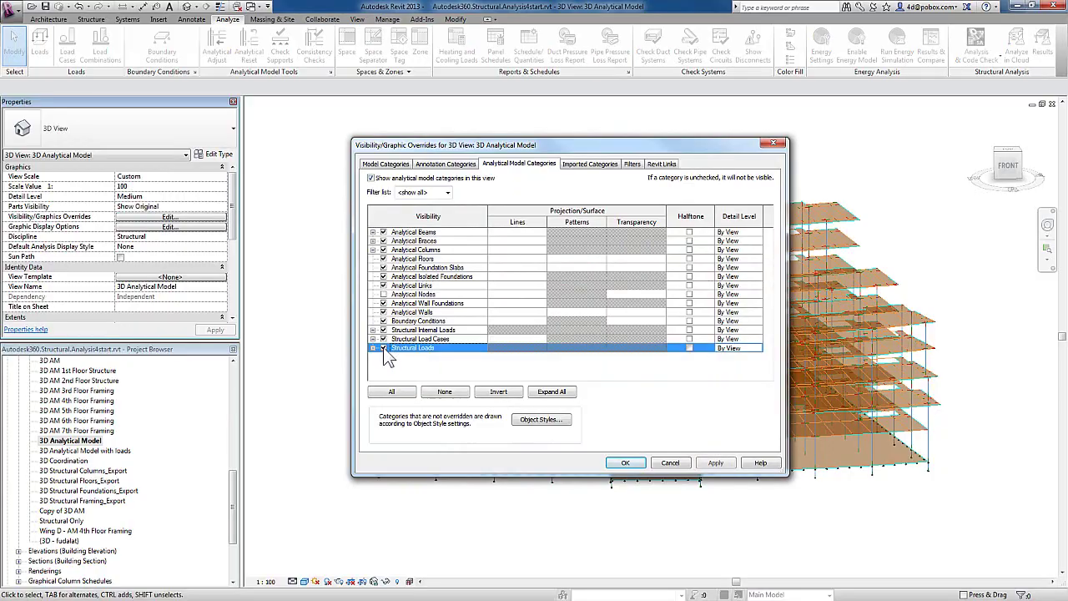
left_click(626, 464)
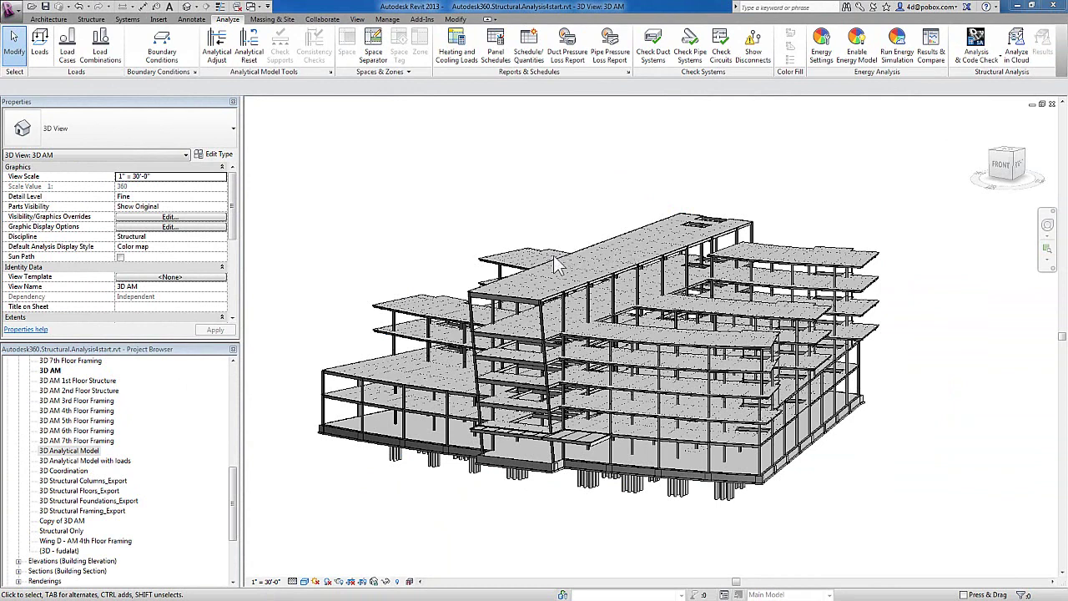
left_click(551, 271)
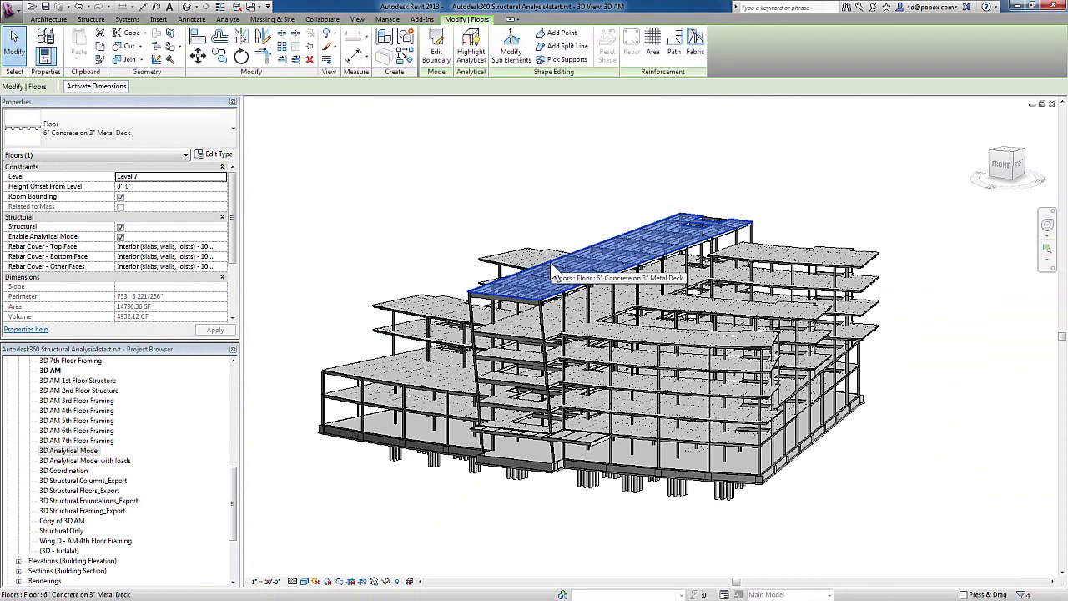
left_click(227, 20)
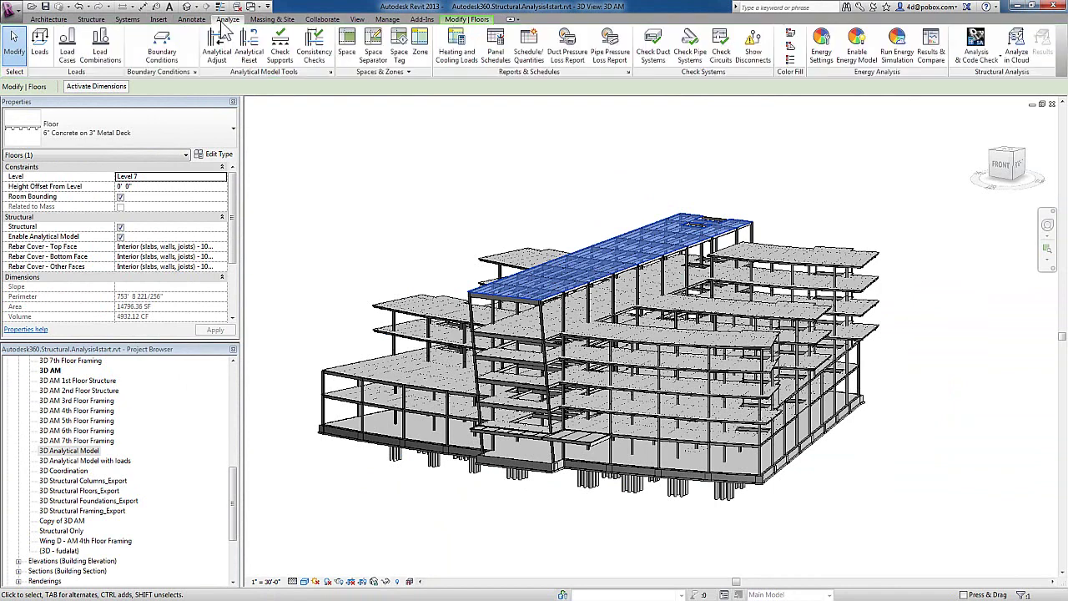
left_click(1008, 57)
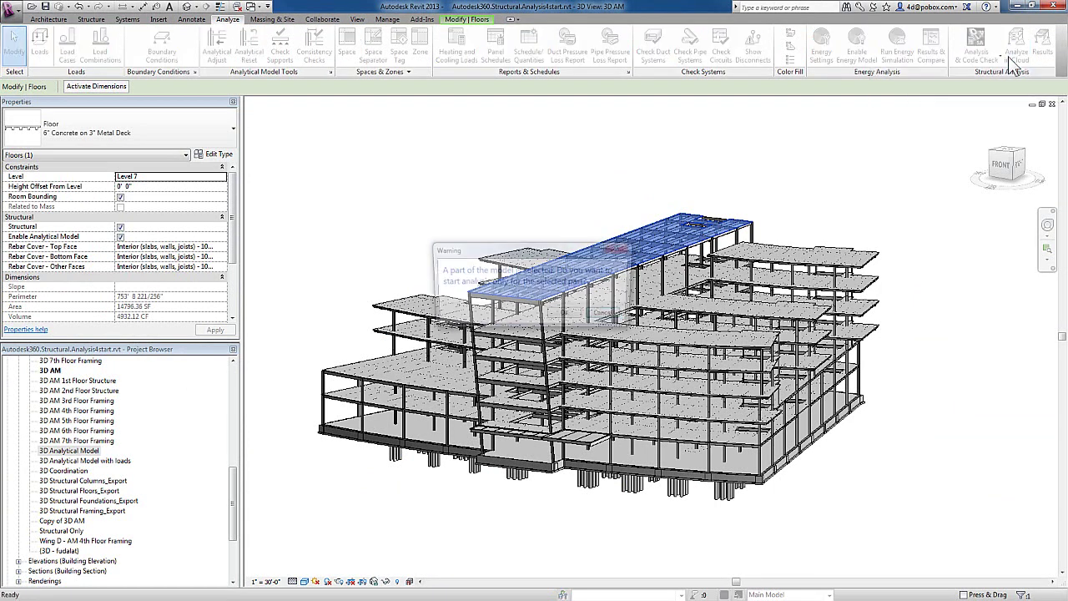
left_click(567, 316)
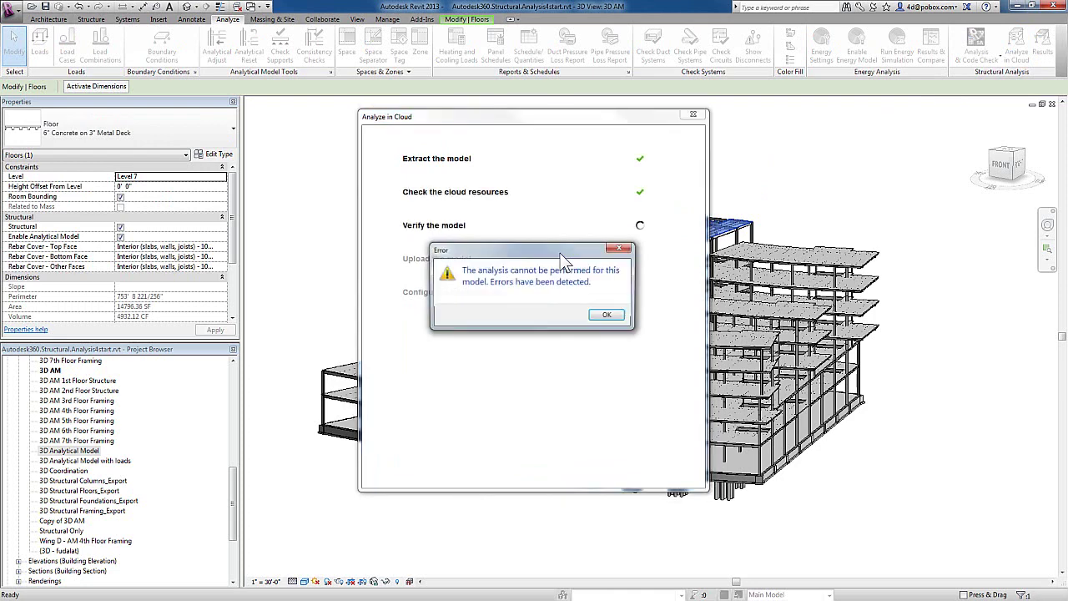
left_click(601, 319)
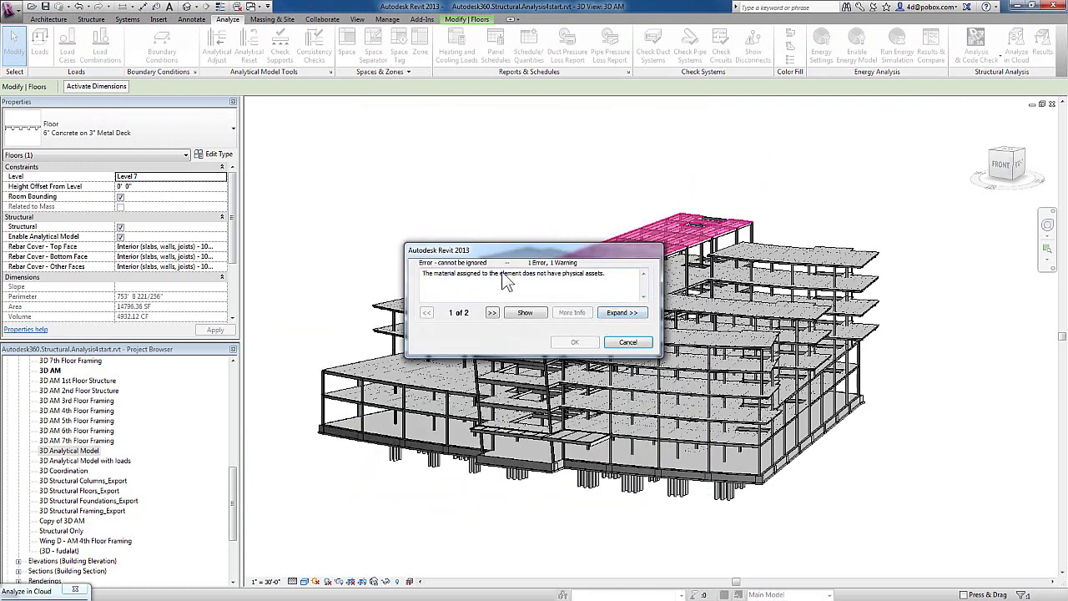
left_click_drag(614, 281, 397, 274)
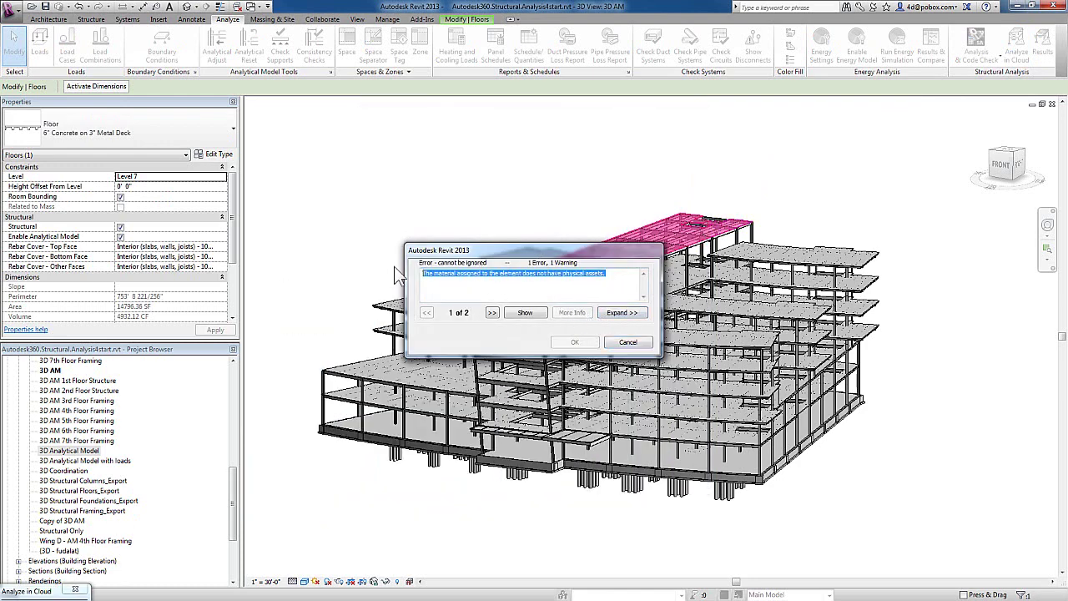
left_click(622, 342)
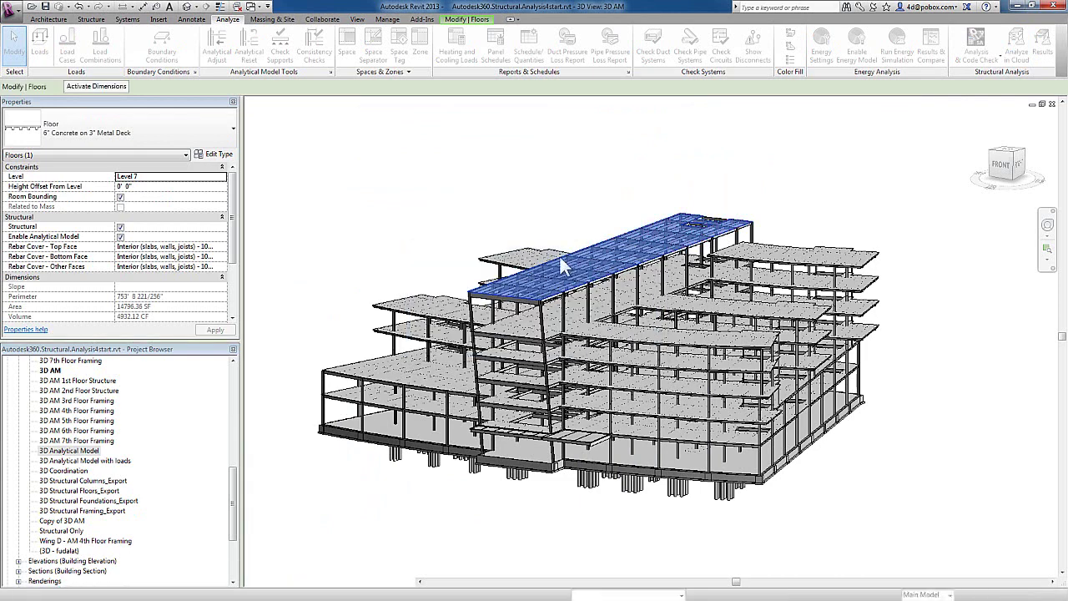
Open the Concrete2 structure layer of the 6" Concrete on 3" Metal Deck type in the Material Browser.
left_click(215, 155)
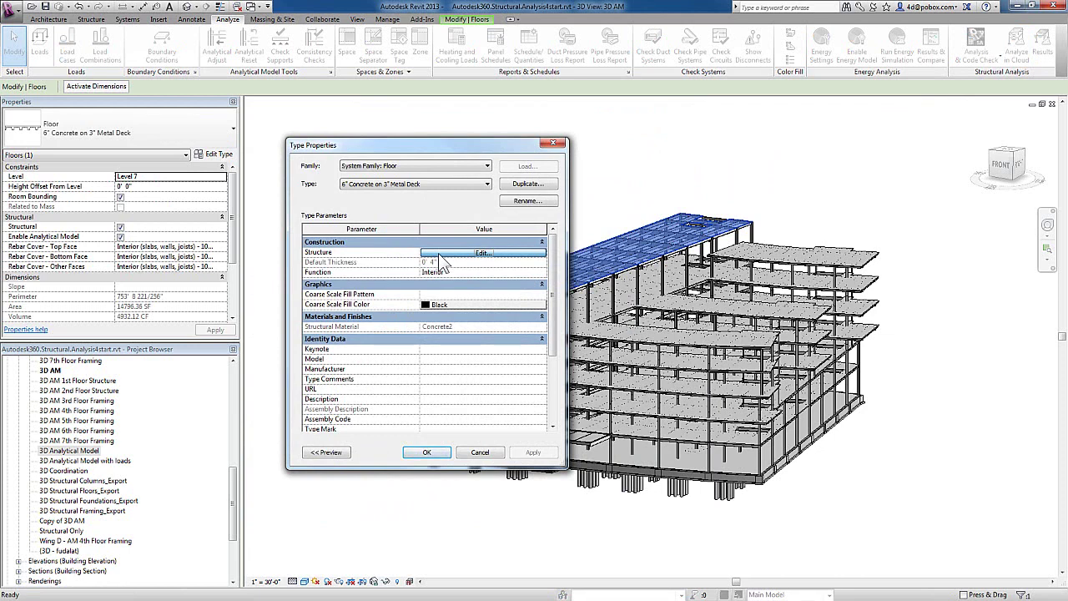
left_click(443, 263)
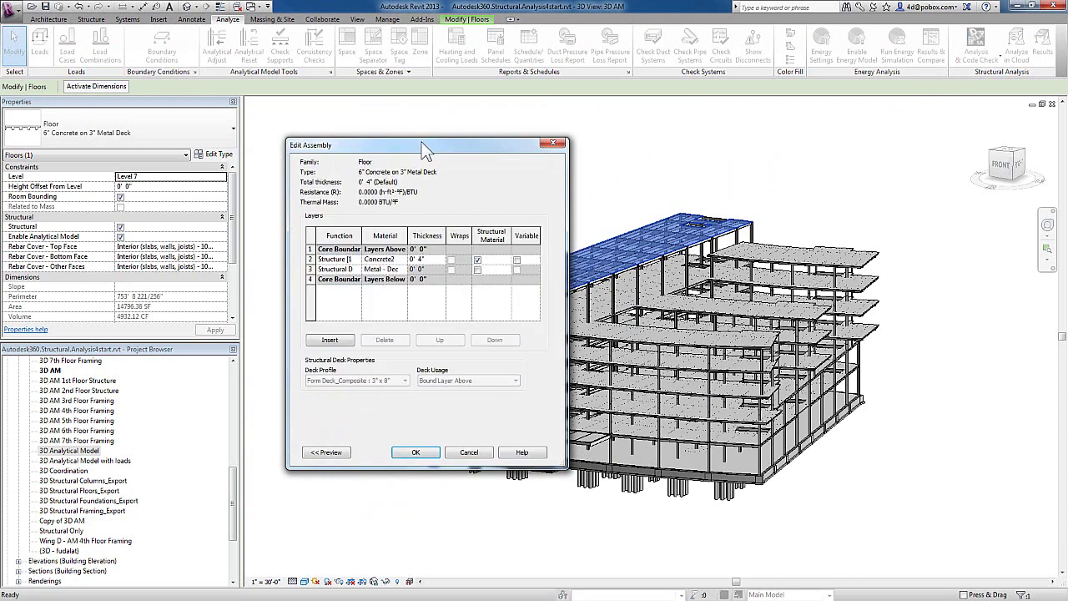
left_click(392, 259)
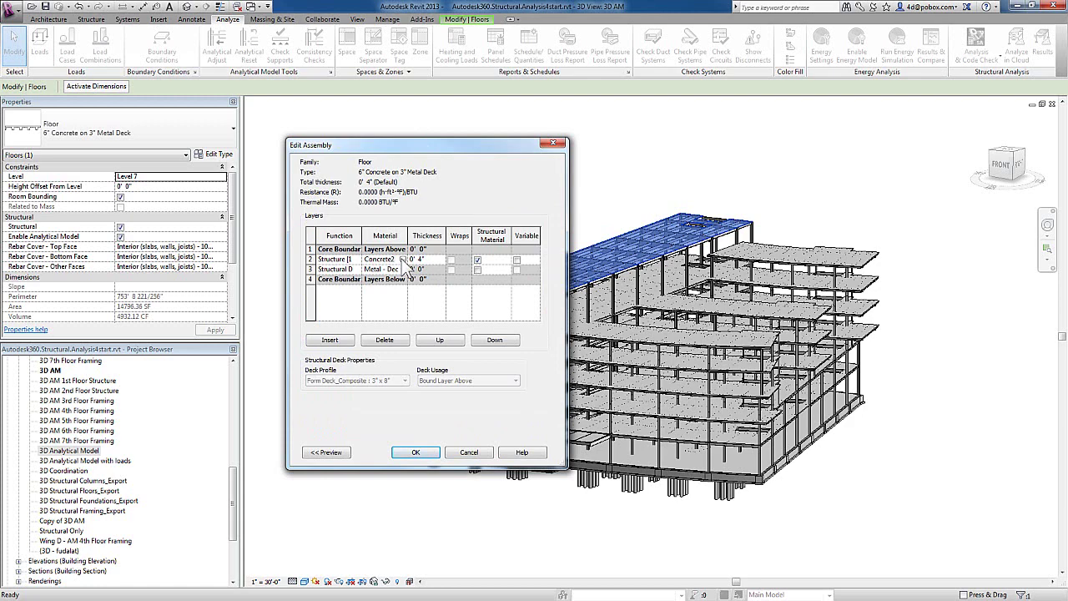
left_click(403, 260)
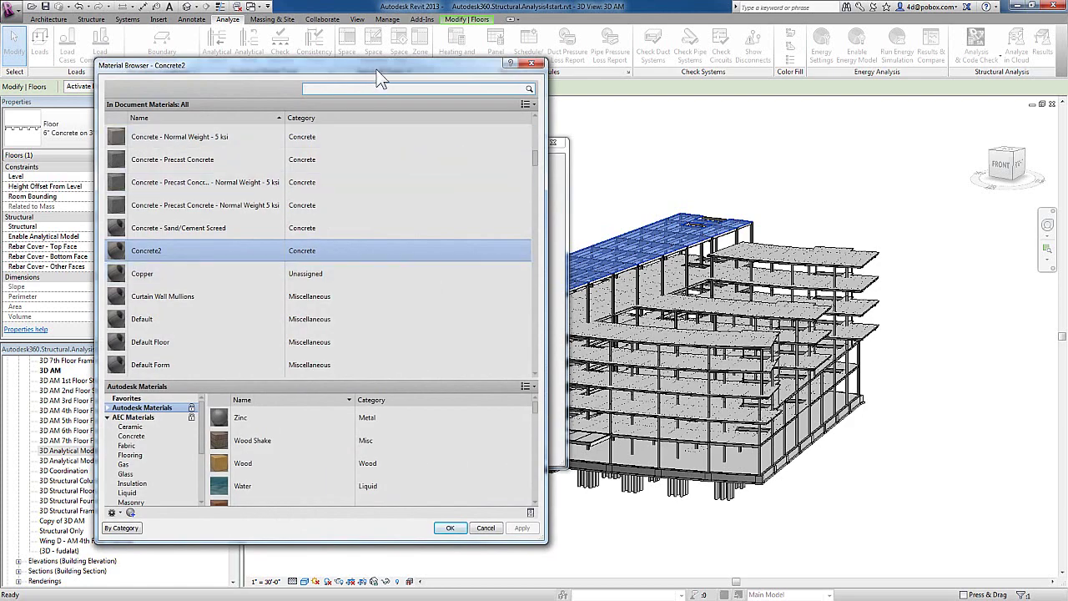
left_click_drag(377, 71, 440, 60)
mouse_move(464, 242)
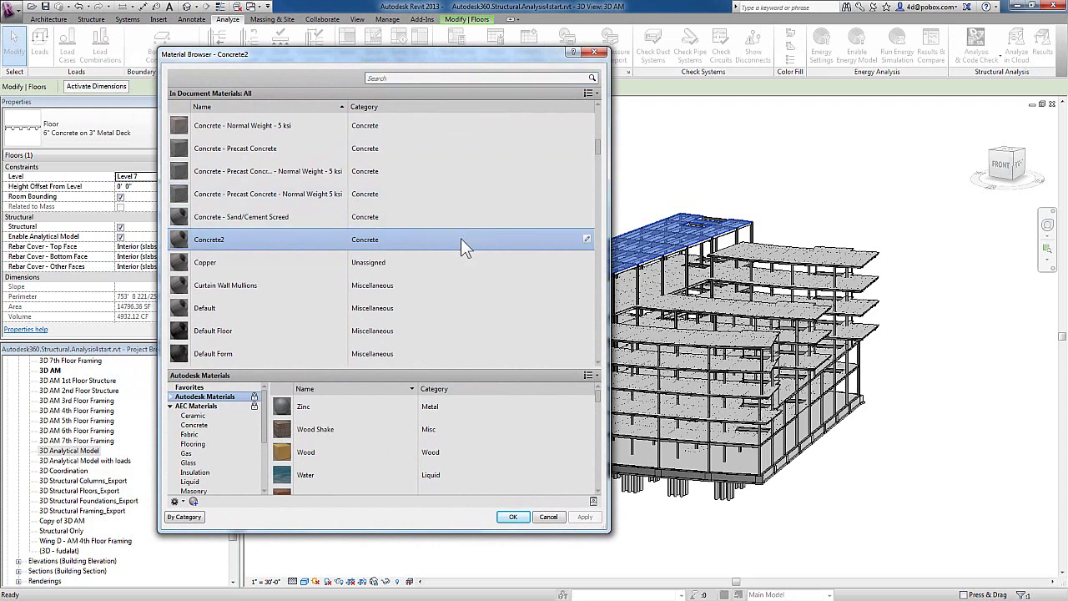
Open Concrete2 in the Material Editor and inspect its conc physical asset's mechanical properties.
double_click(455, 240)
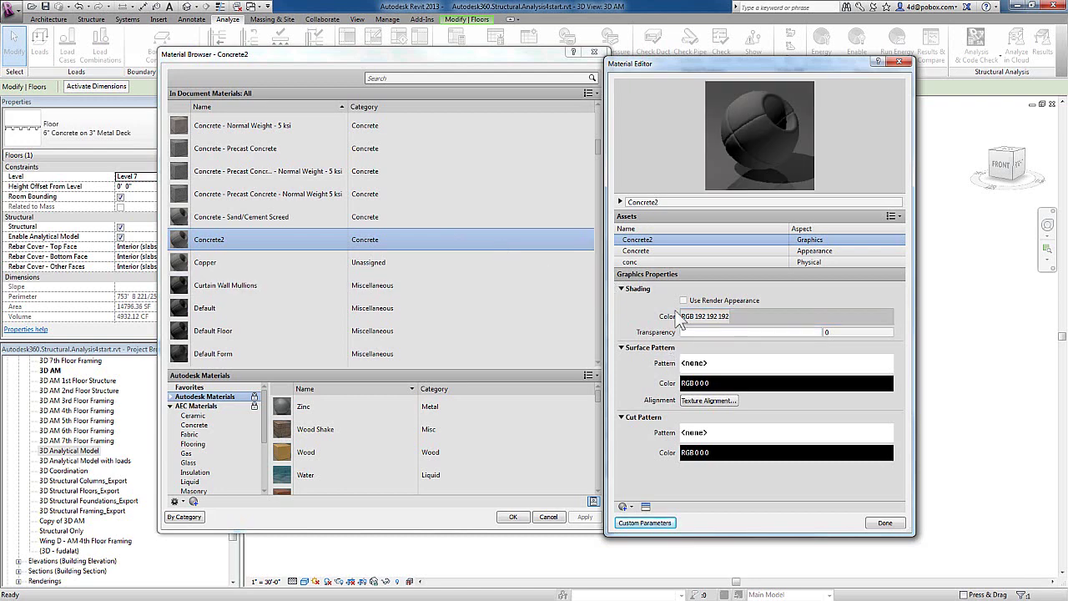
left_click(687, 263)
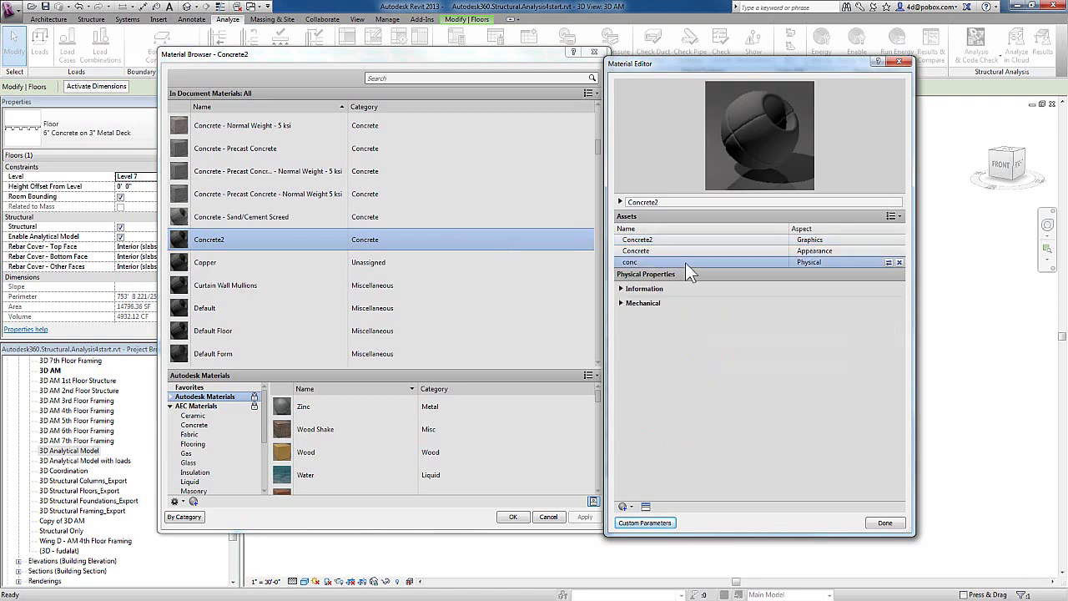
left_click(624, 289)
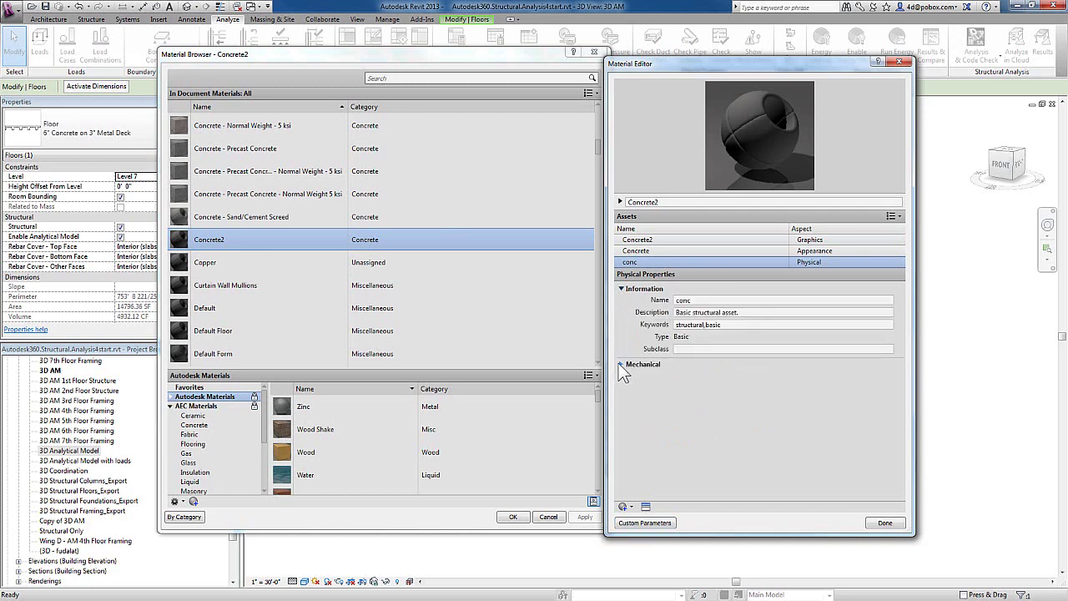
left_click(620, 364)
mouse_move(835, 262)
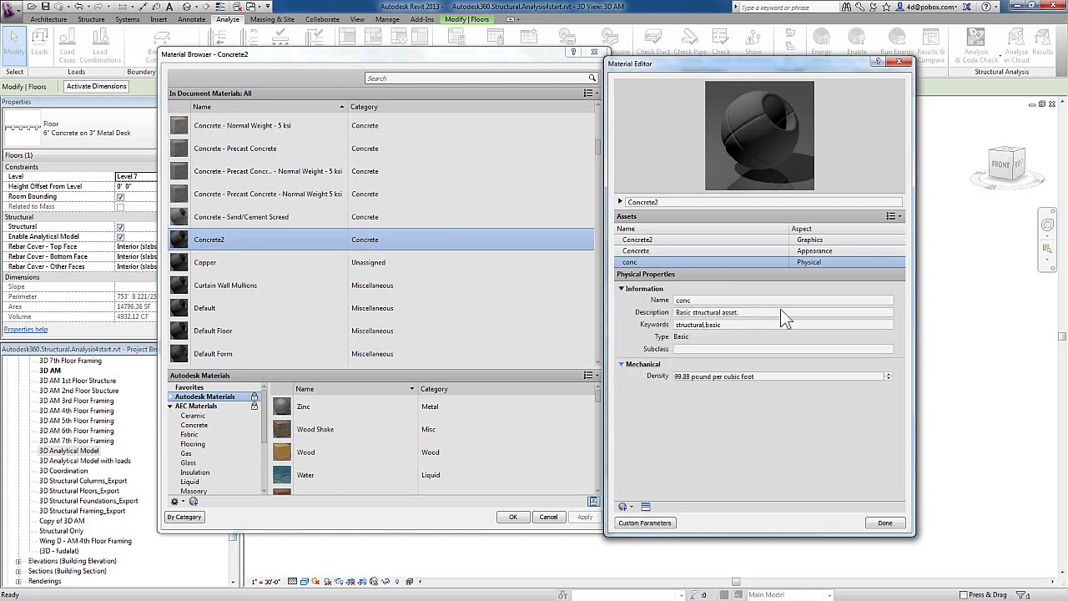
Replace the conc asset with Normal Weight Concrete - 35 MPa, found by searching 'cre'.
left_click(889, 263)
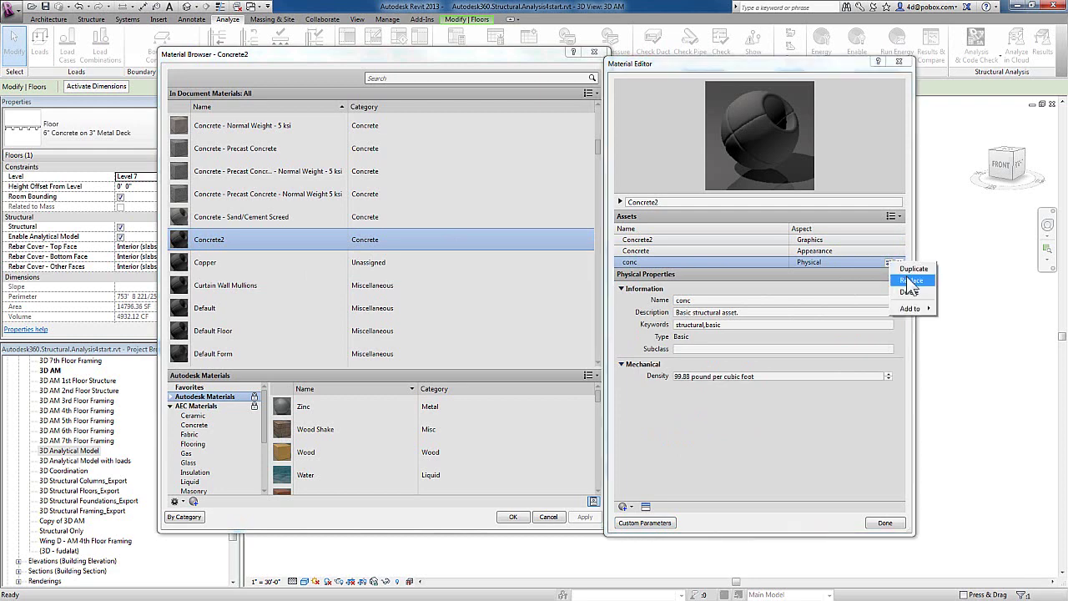
left_click(910, 281)
left_click(475, 87)
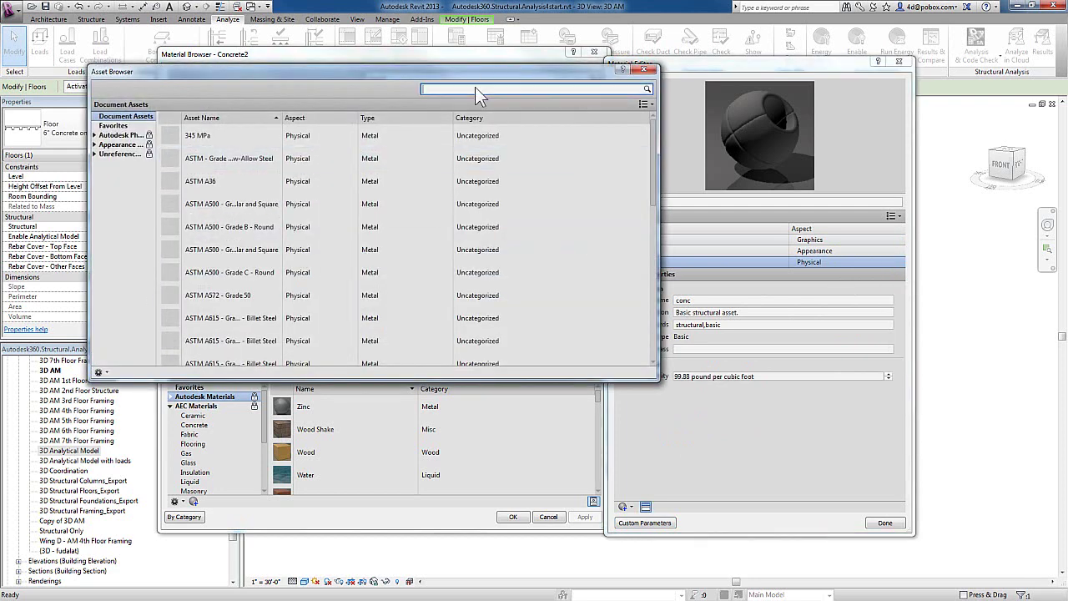
type("concrete")
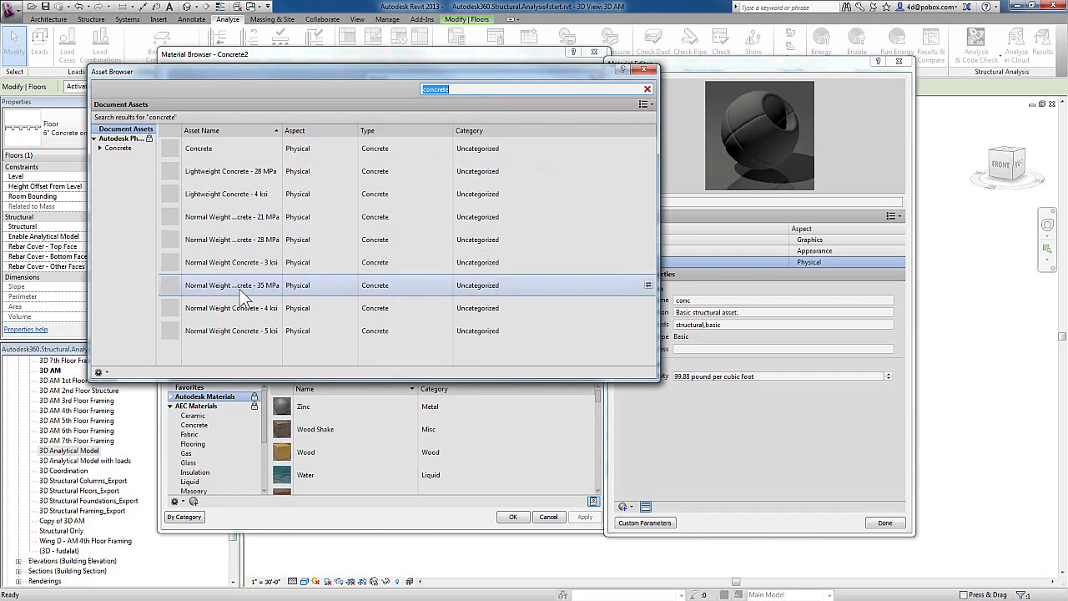
left_click(556, 288)
left_click(648, 286)
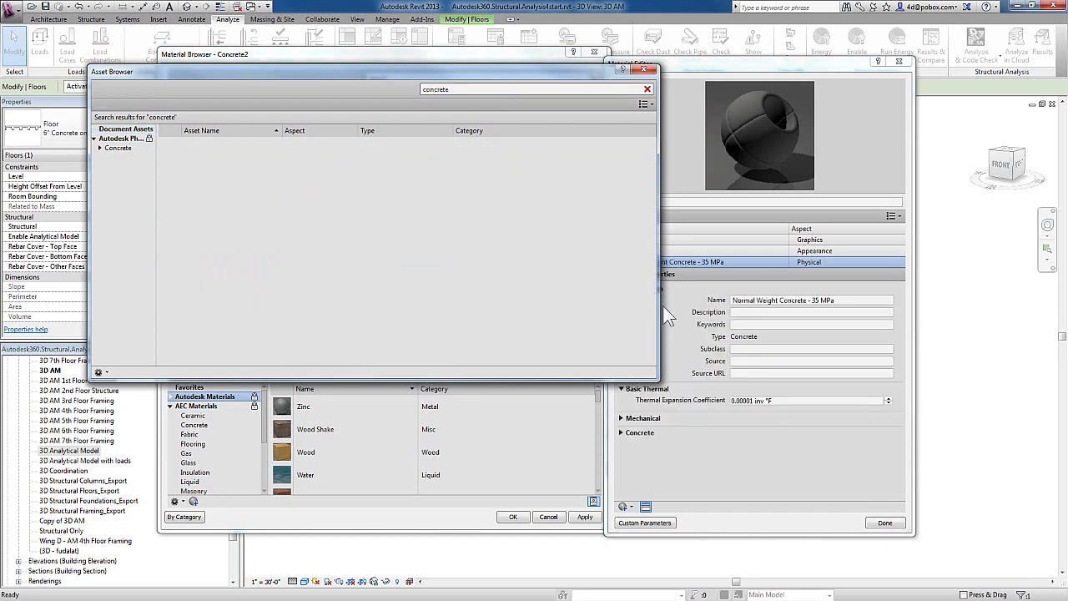
left_click(621, 433)
Close the material dialogs, confirming the changes, and select a floor in the model.
left_click(883, 523)
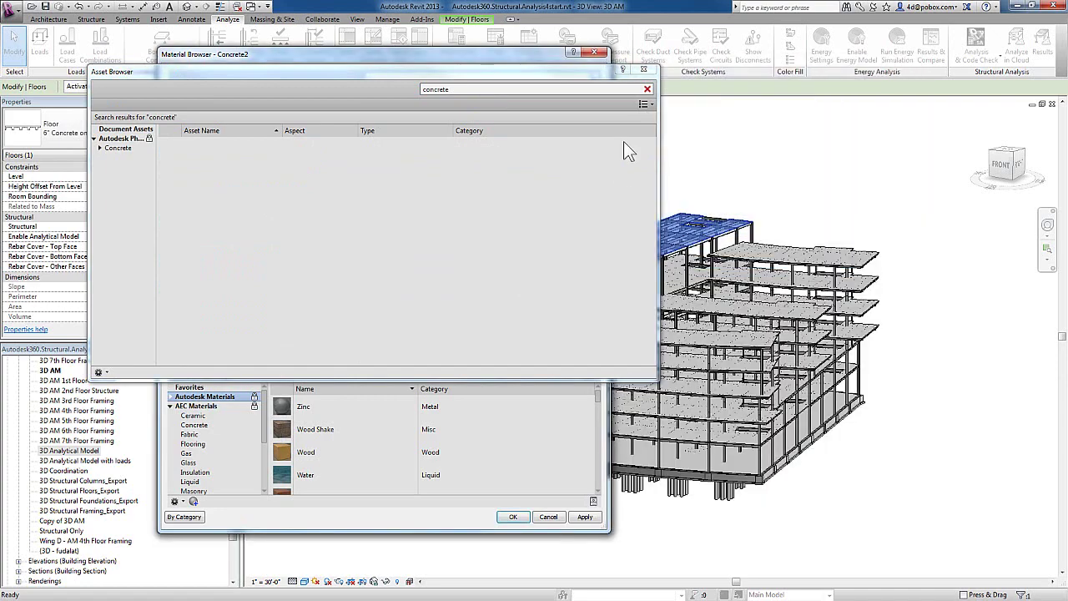
left_click(644, 70)
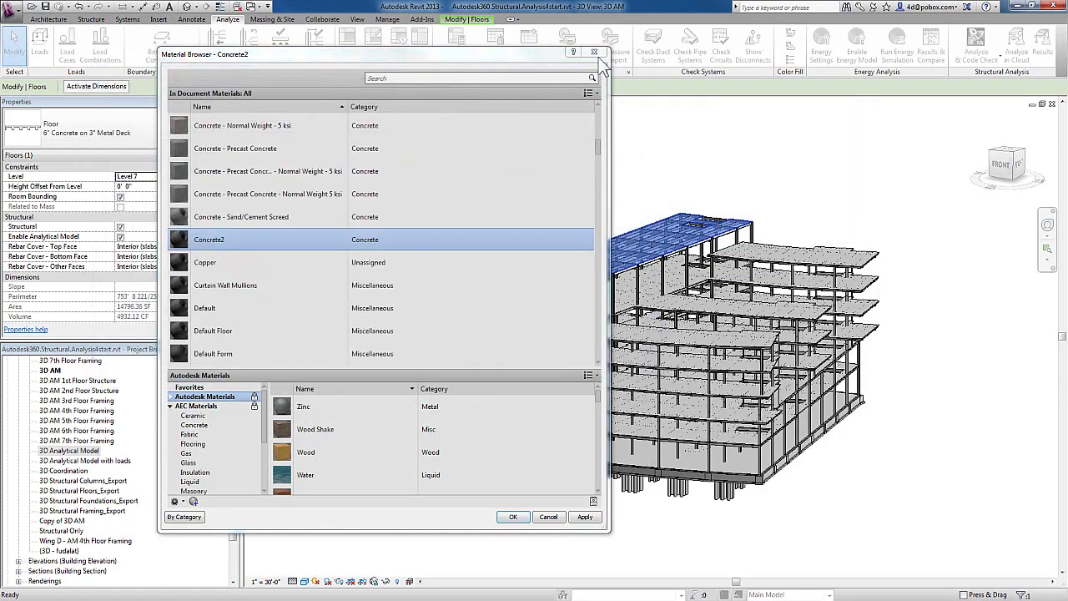
left_click(512, 516)
left_click(380, 305)
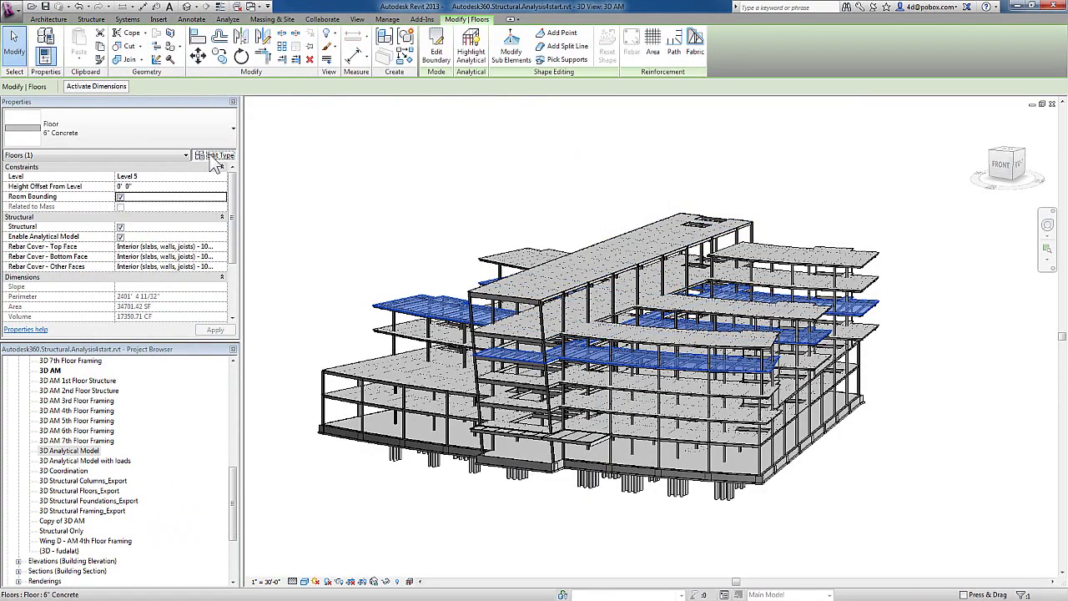
left_click(213, 153)
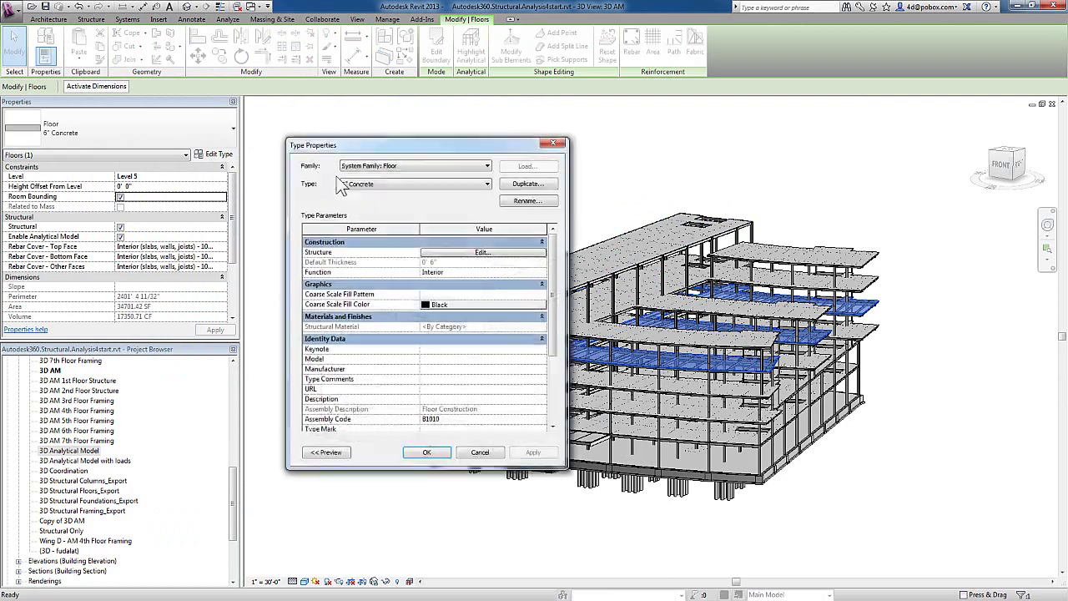
left_click(484, 252)
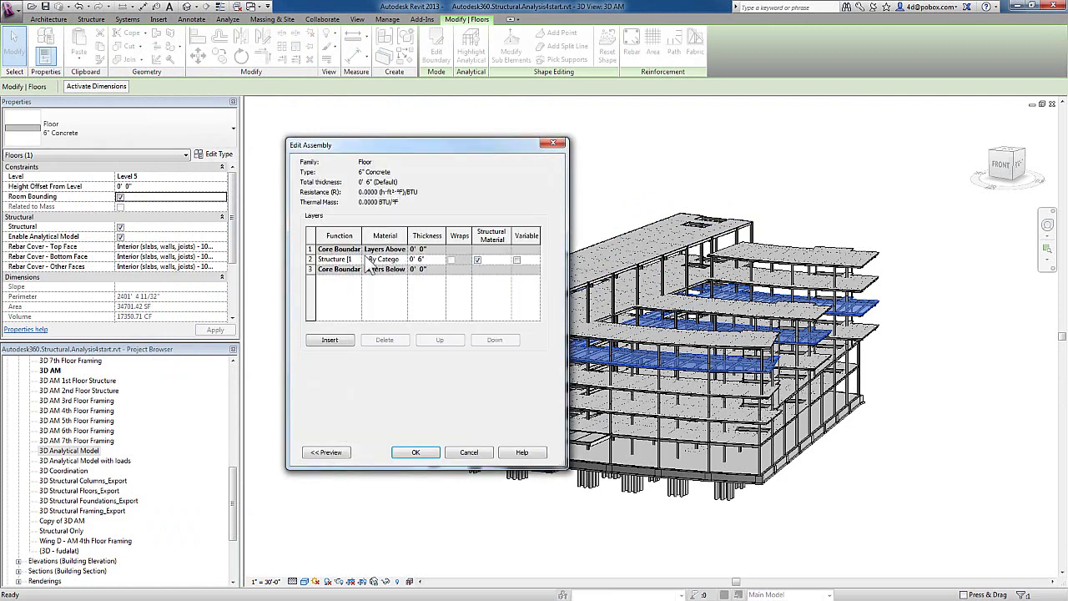
left_click_drag(408, 239, 434, 241)
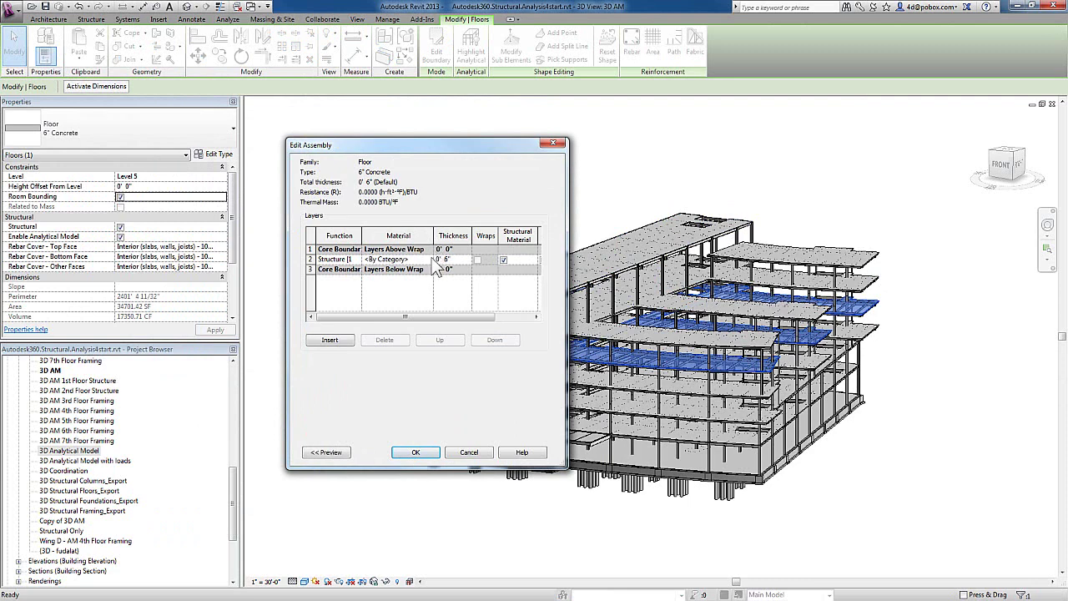
left_click(472, 452)
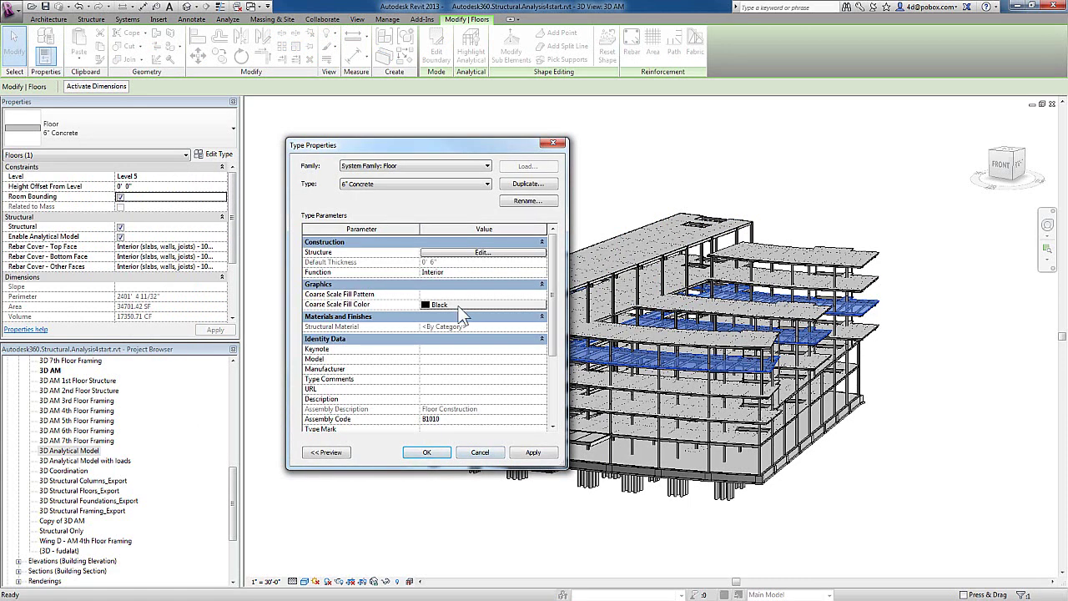
left_click(552, 146)
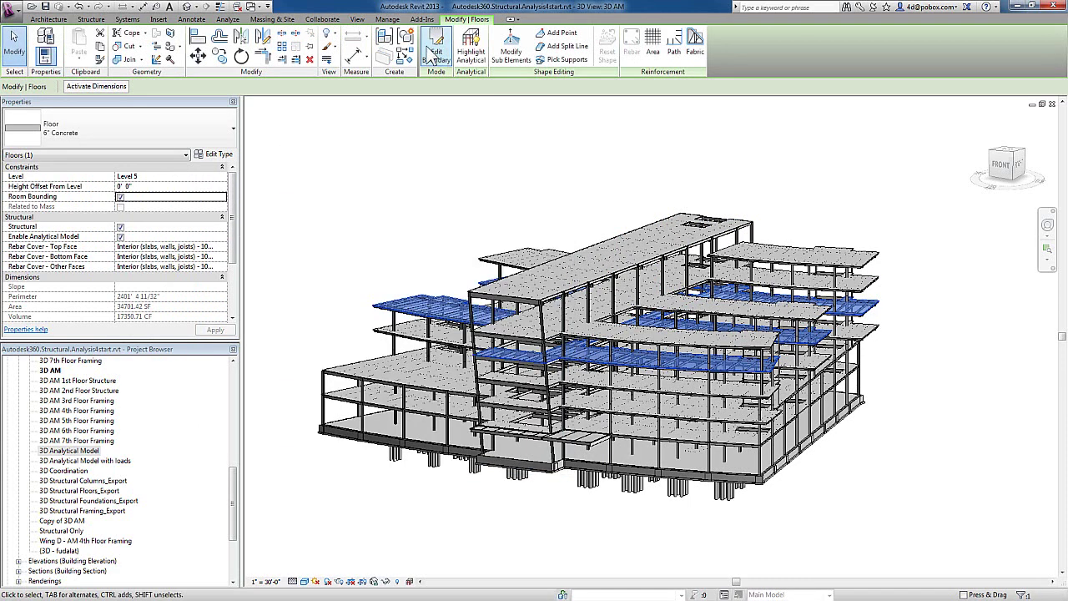
left_click(389, 20)
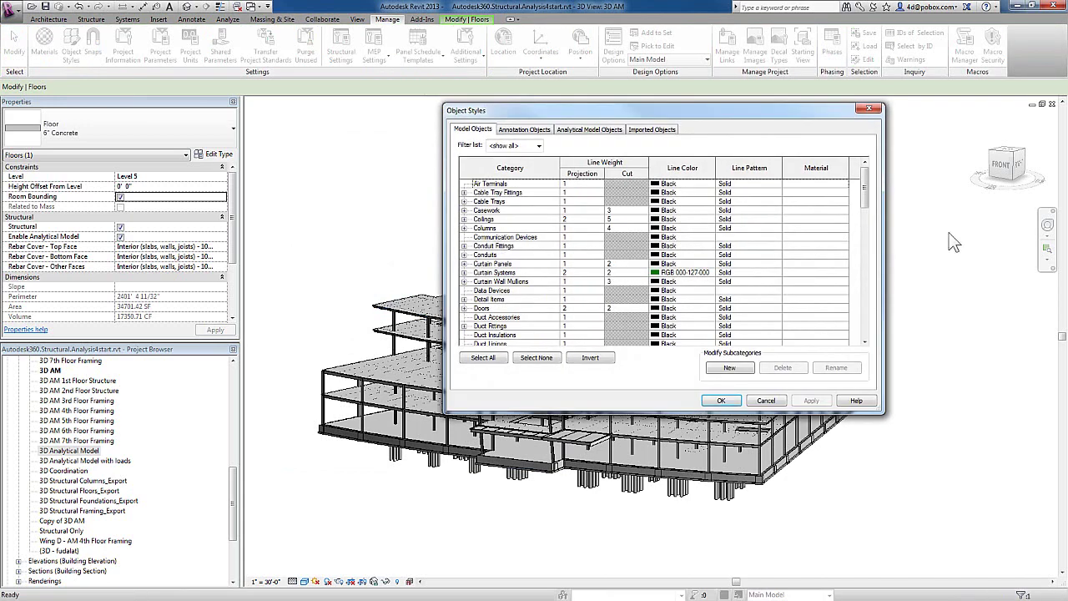
left_click_drag(866, 191, 864, 225)
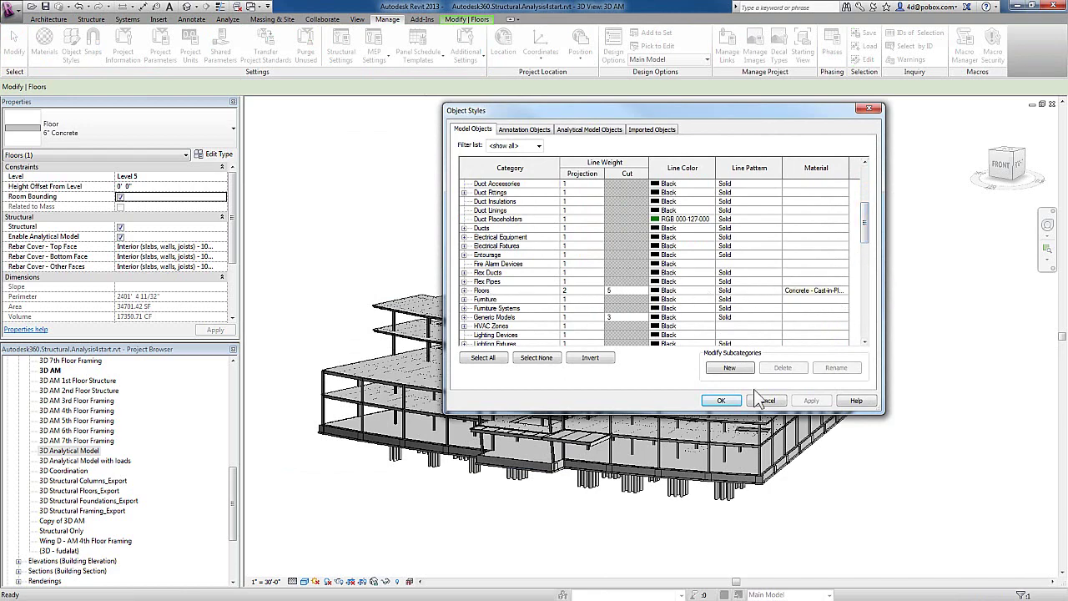
left_click(721, 401)
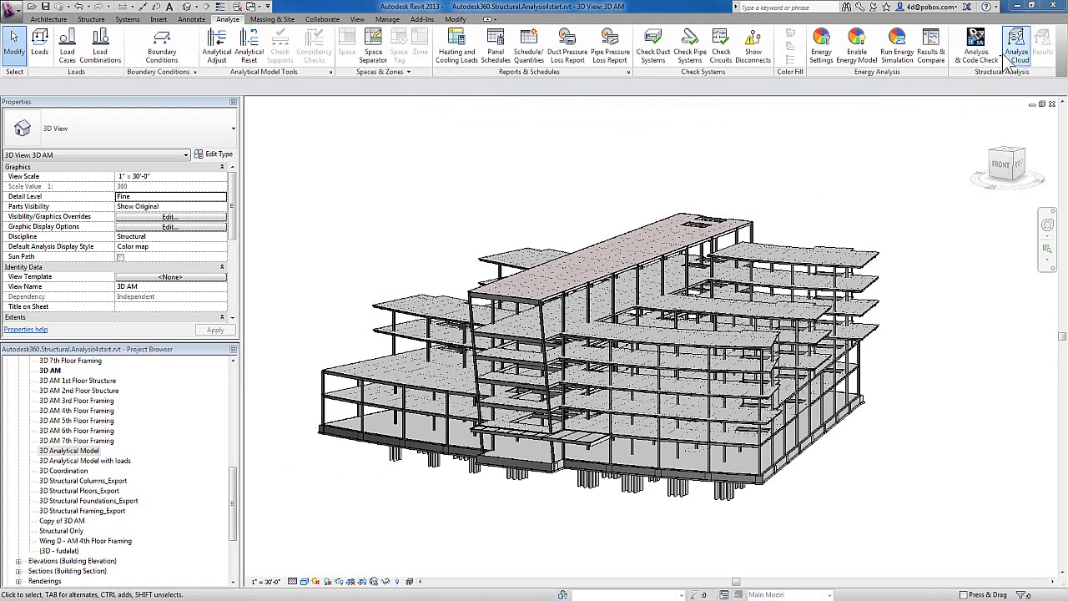
Submit a cloud analysis using the Simple report template and the Draft analysis profile.
left_click(1016, 46)
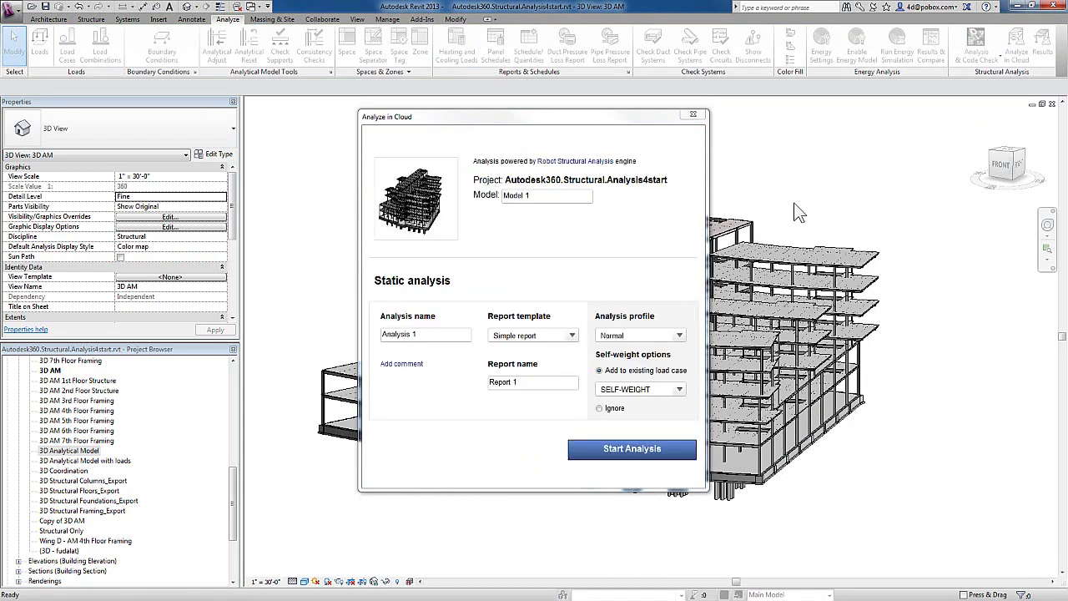
left_click(576, 199)
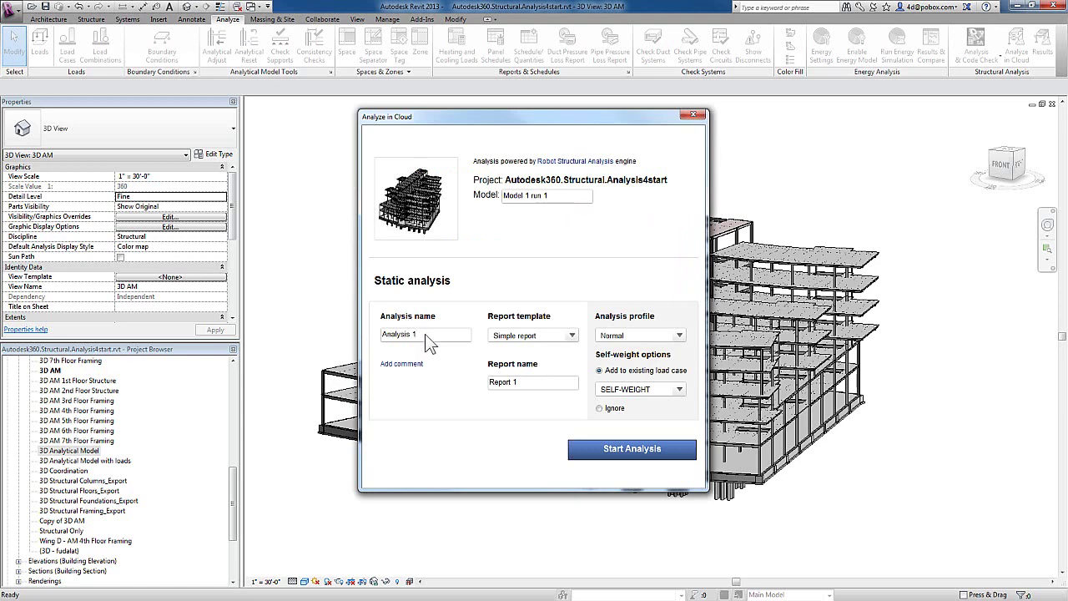
left_click(527, 337)
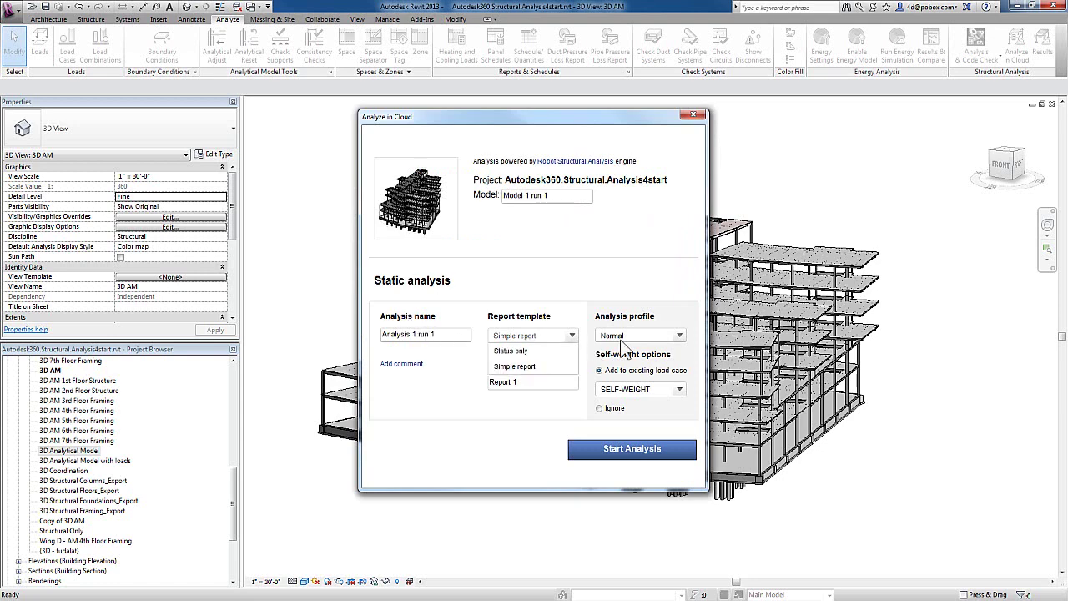
left_click(538, 368)
left_click(647, 350)
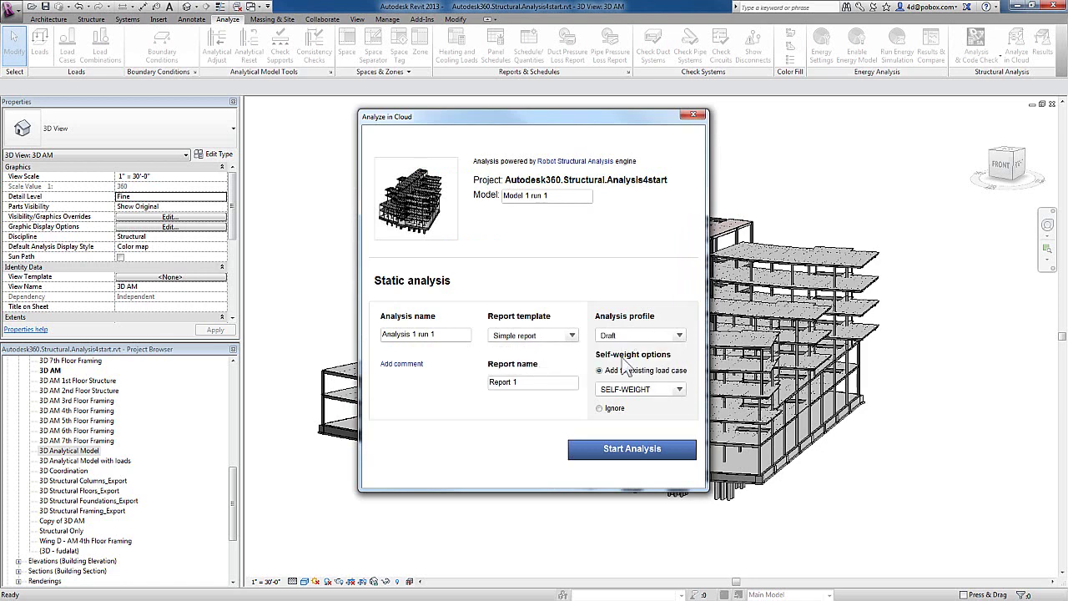
left_click(591, 451)
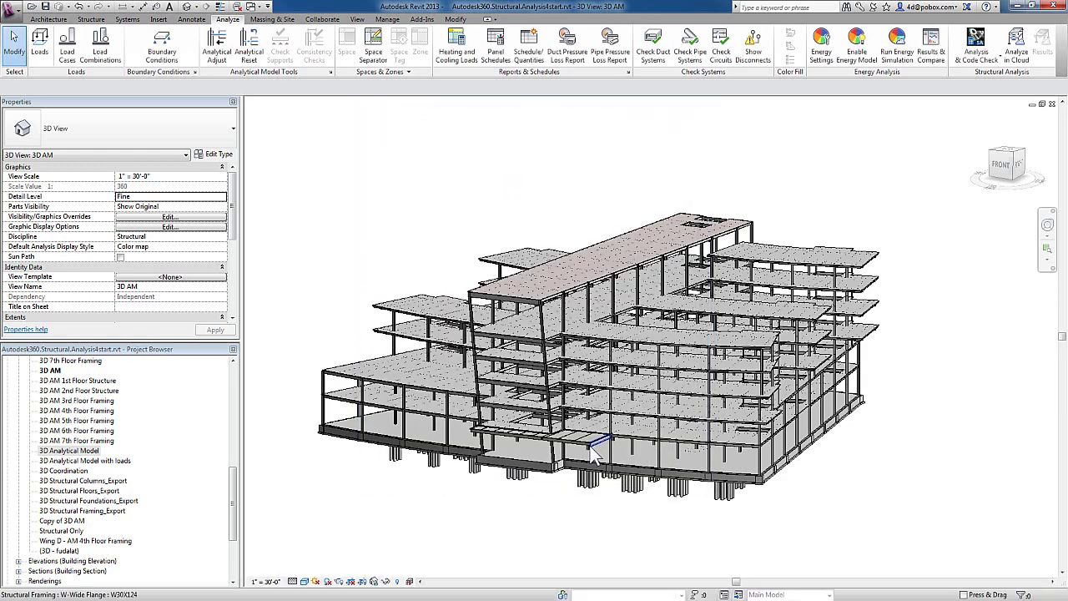
Open Level 6 Framing, zoom into part of its framing, then reopen the 3D Analytical Model with results.
scroll(73, 428, "up", 5)
double_click(74, 424)
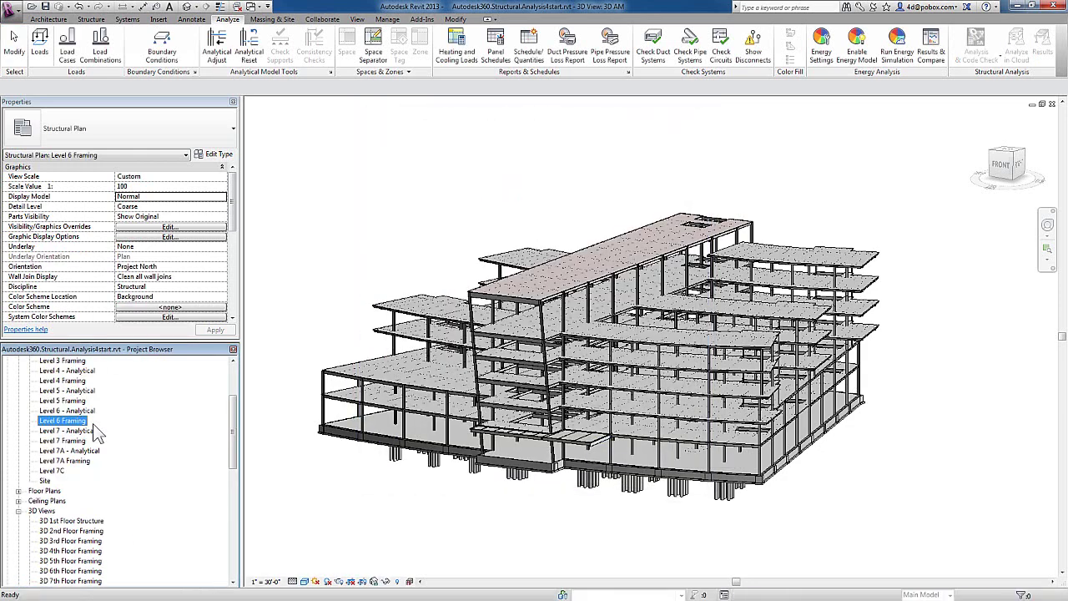
key("r")
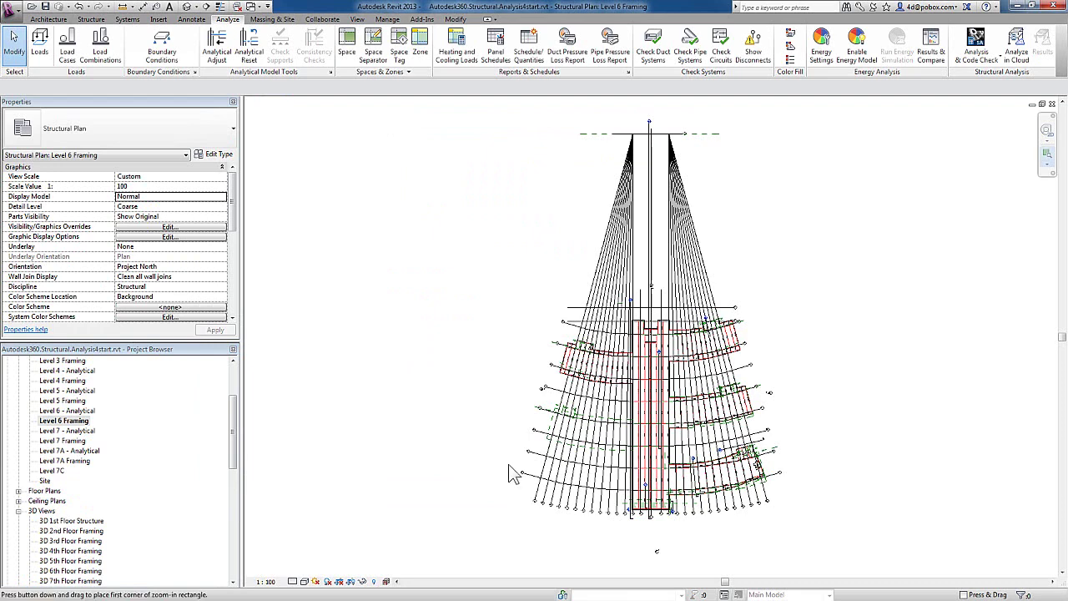
left_click_drag(612, 434, 781, 519)
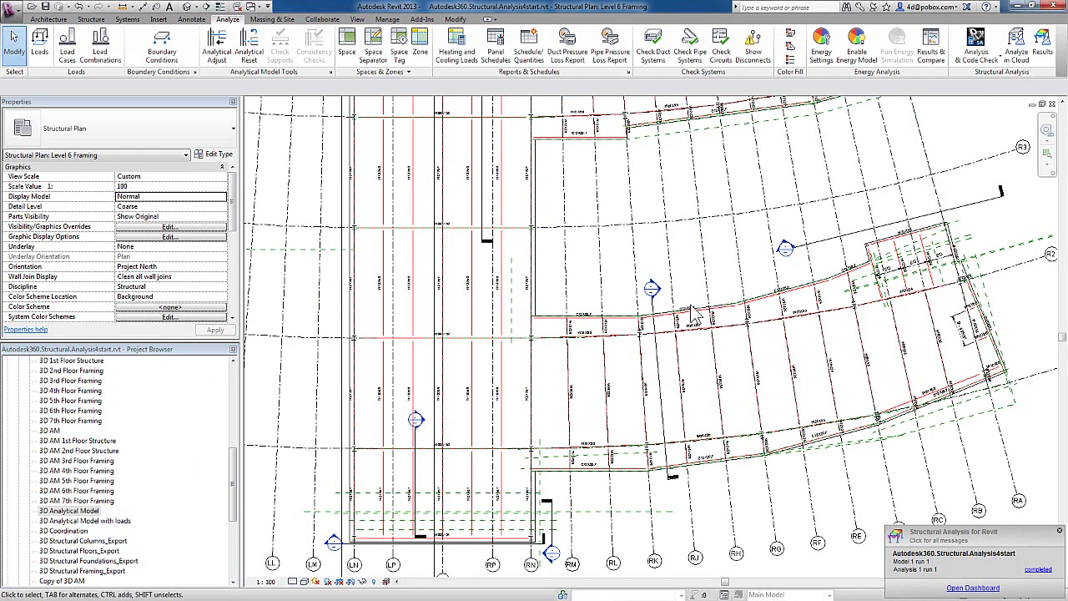
left_click(89, 511)
double_click(90, 511)
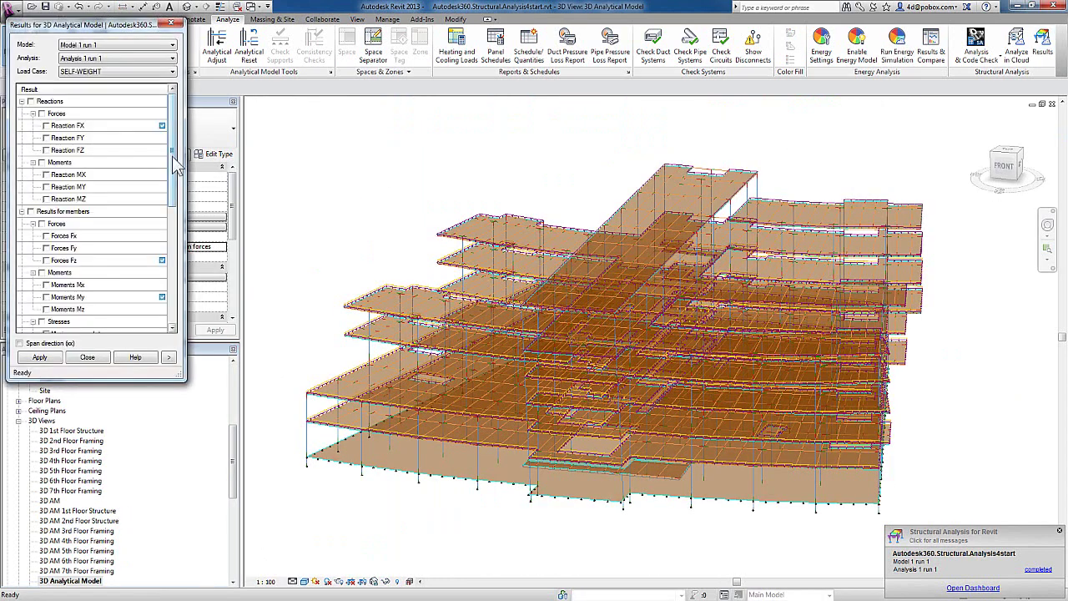
Apply the SELF-WEIGHT Shear forces Qxx surface results as a colour map on the floor slabs.
left_click_drag(171, 164, 173, 244)
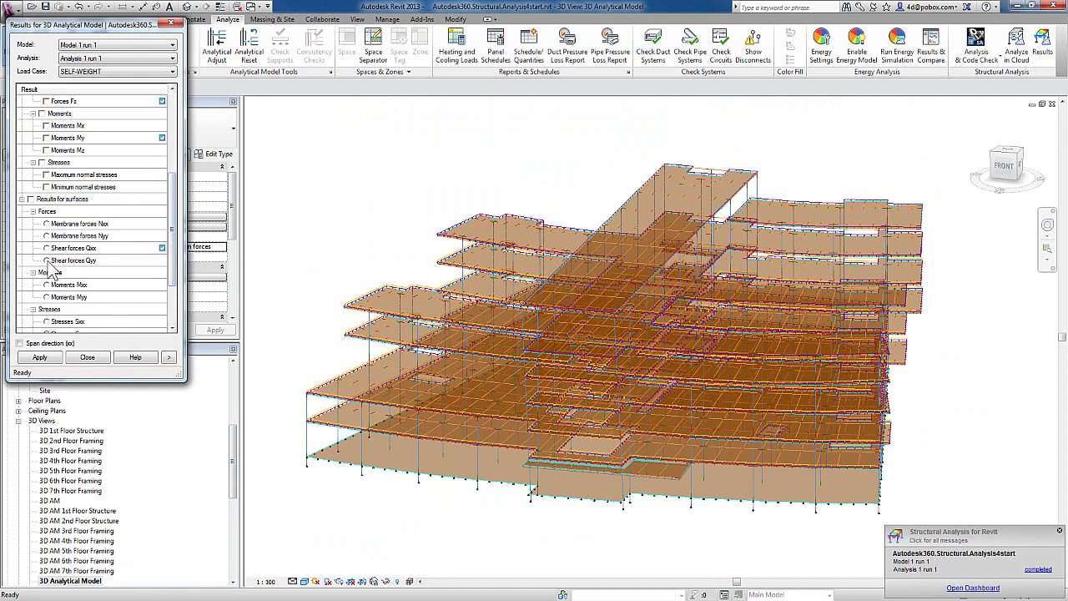
left_click(169, 357)
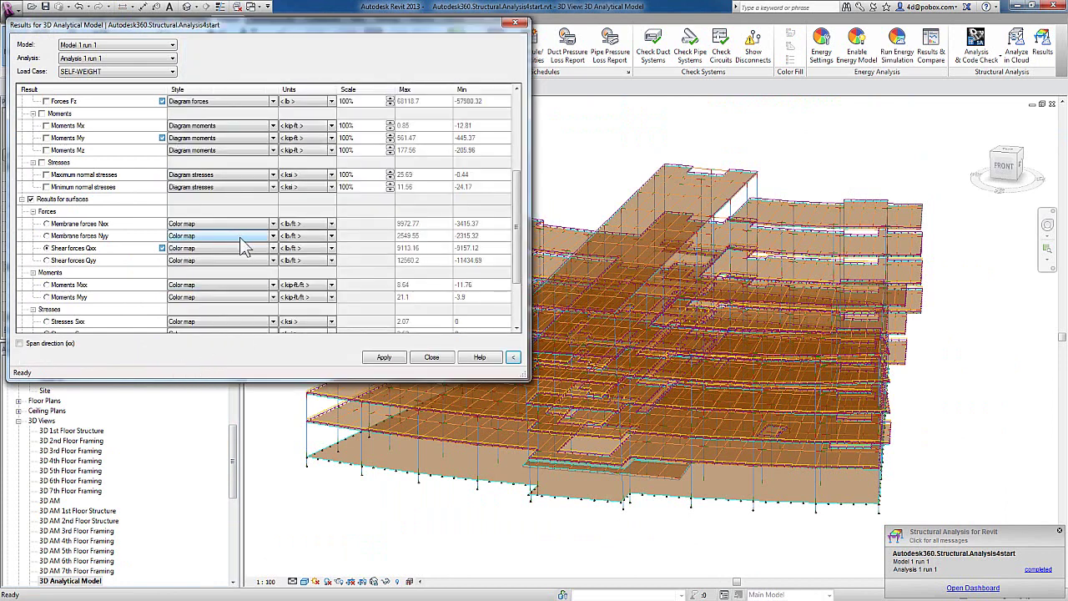
left_click(514, 357)
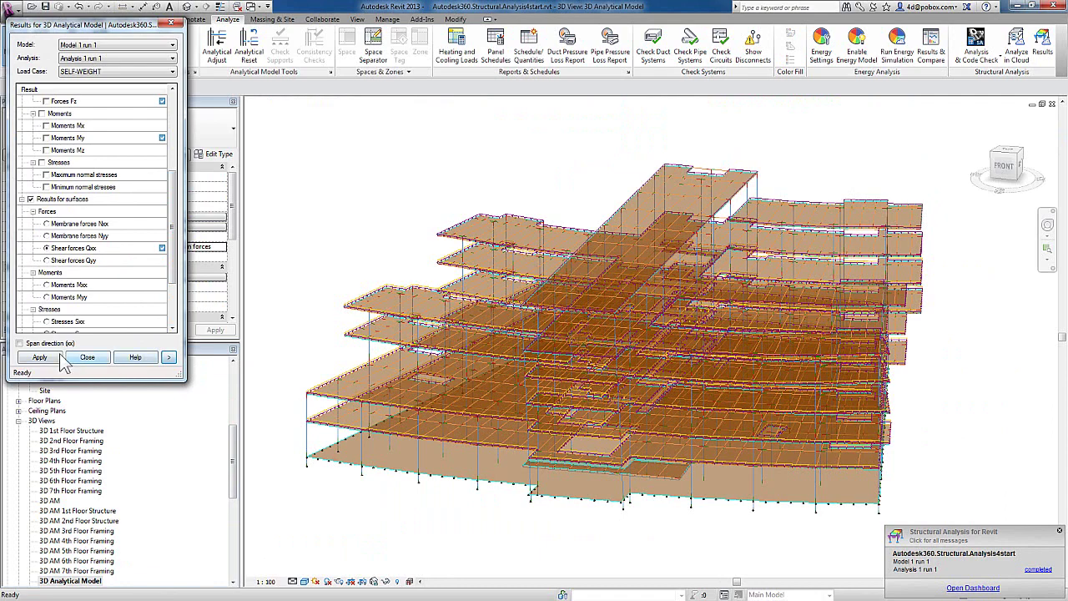
left_click(57, 359)
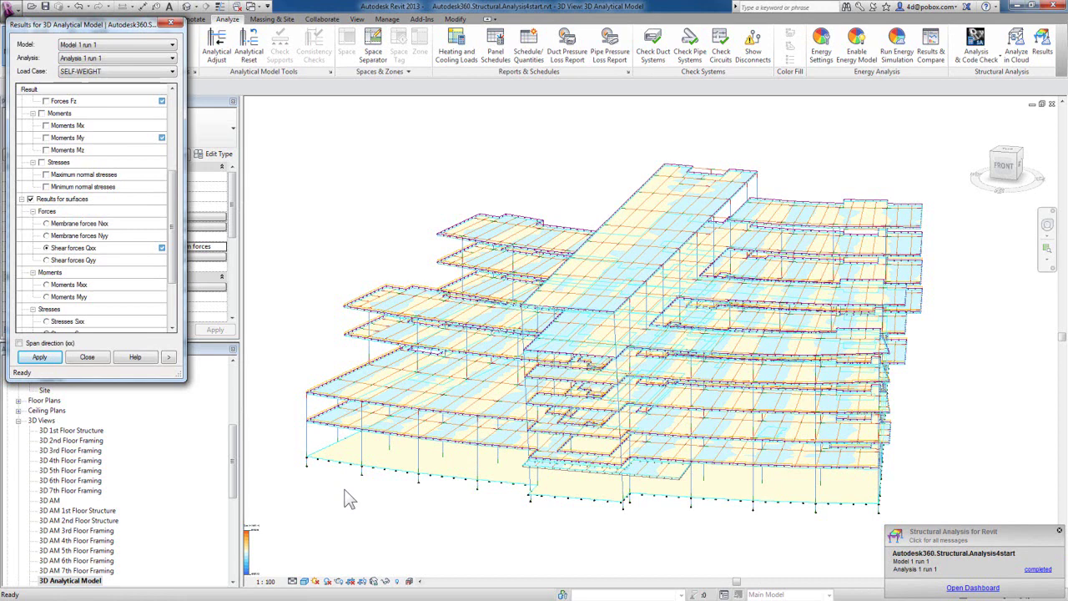
Close the Results for 3D Analytical Model dialog.
left_click(171, 23)
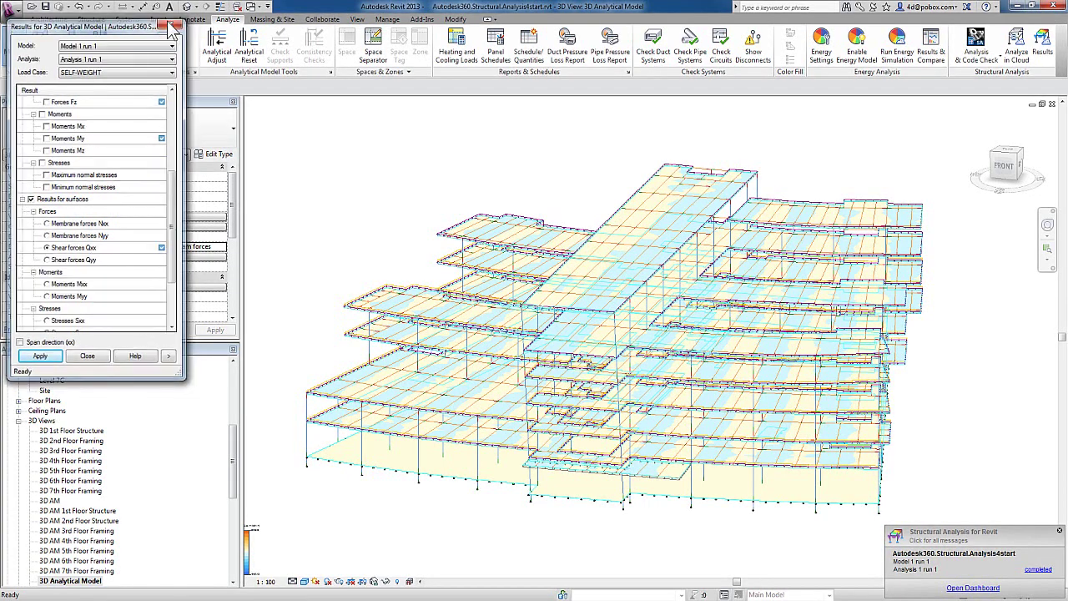